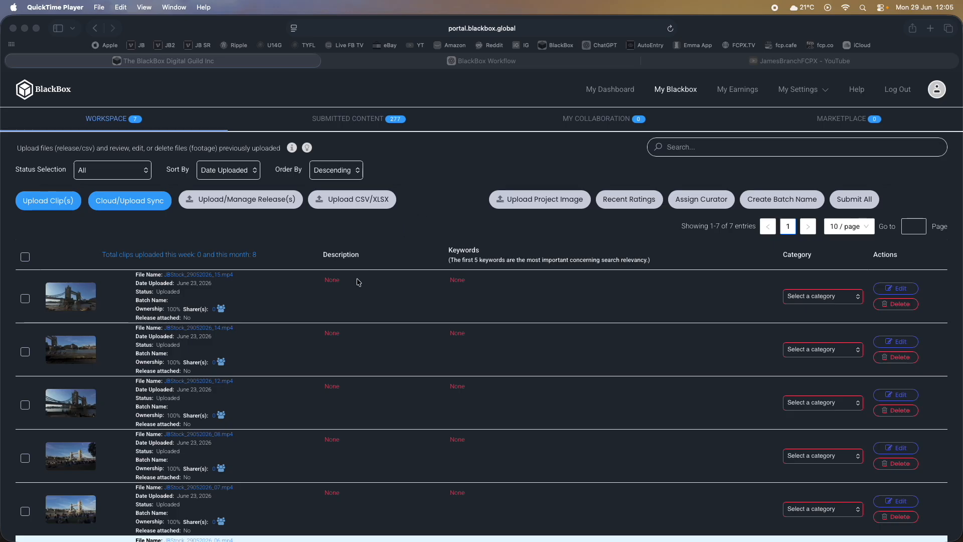
Download the .XLSX template for footage from the BlackBox portal's Help page and open it in Numbers
{"action": "scroll", "coordinate": [359, 282], "scroll_direction": "down", "scroll_amount": 3}
{"action": "scroll", "coordinate": [359, 282], "scroll_direction": "down", "scroll_amount": 5}
{"action": "scroll", "coordinate": [358, 282], "scroll_direction": "up", "scroll_amount": 10}
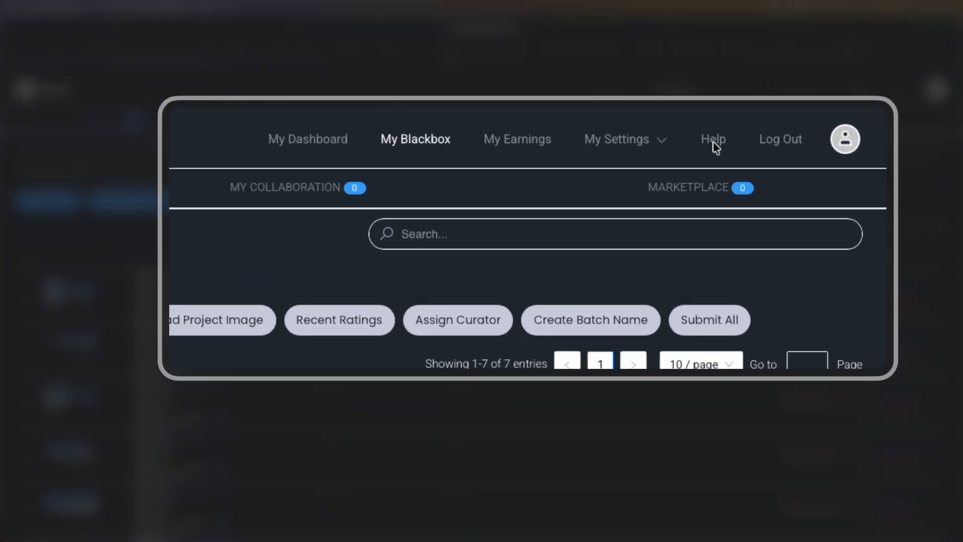
{"action": "left_click", "coordinate": [857, 90]}
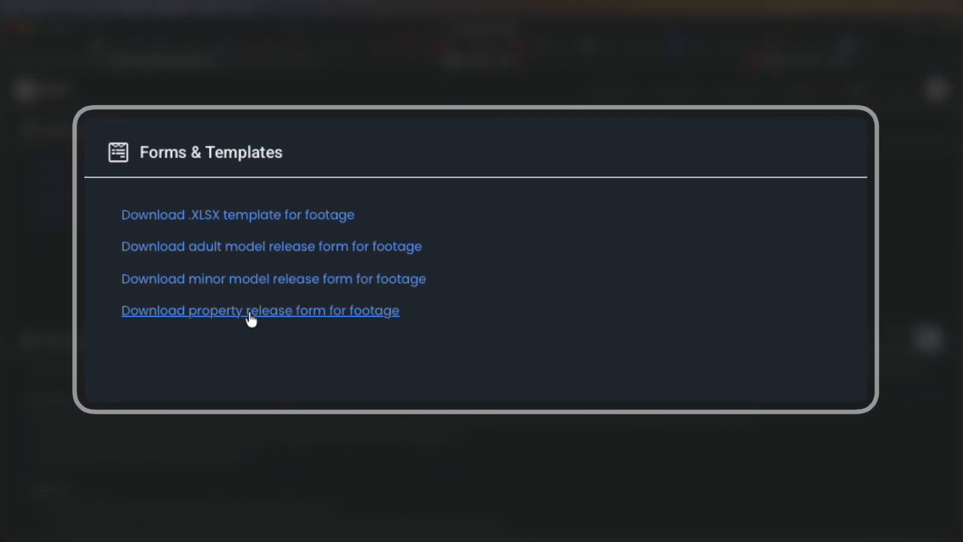
{"action": "left_click", "coordinate": [225, 217]}
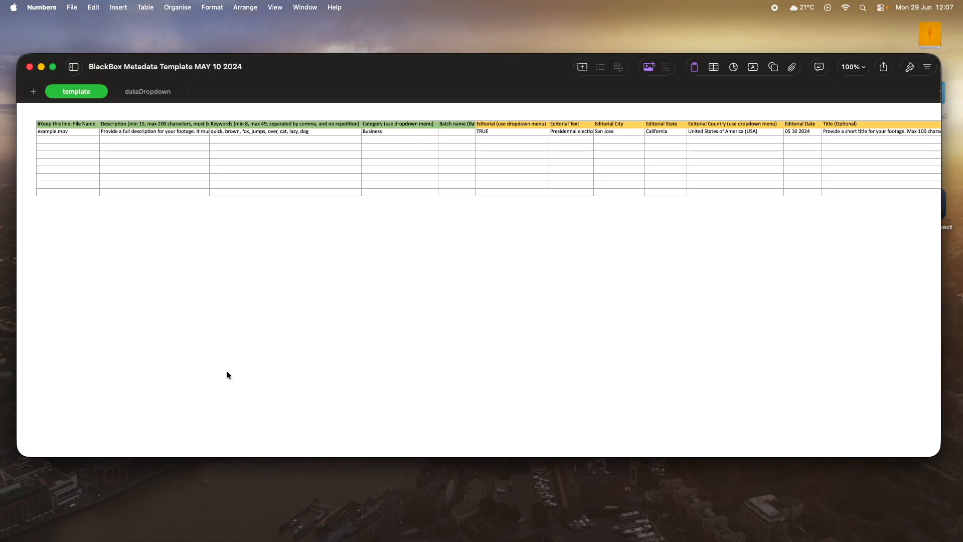
{"action": "left_click", "coordinate": [67, 178]}
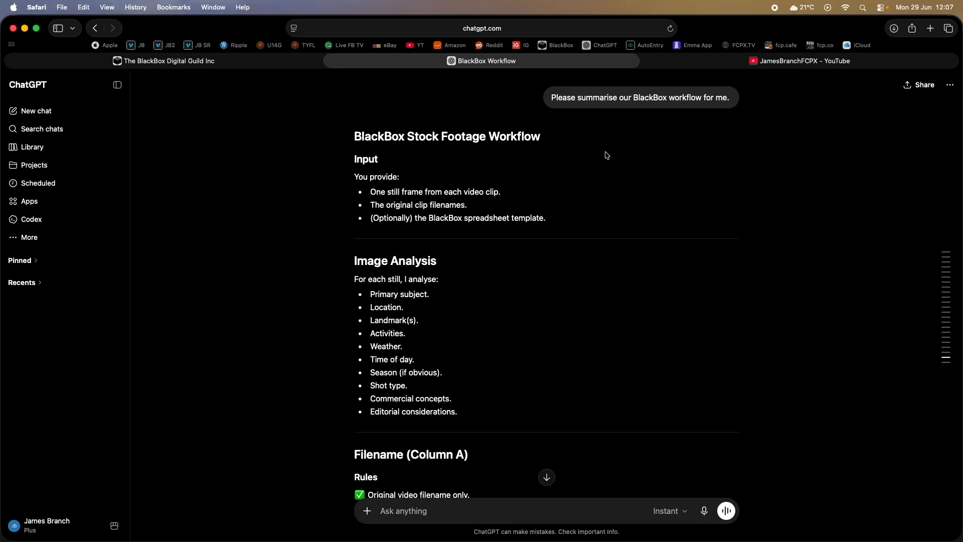
In the BlackBox Workflow chat in ChatGPT, attach the six Desktop stills from 0001 JBStock_29052026_06.jpg to 0006 JBStock_29052026_15.jpg
{"action": "scroll", "coordinate": [312, 275], "scroll_direction": "down", "scroll_amount": 20}
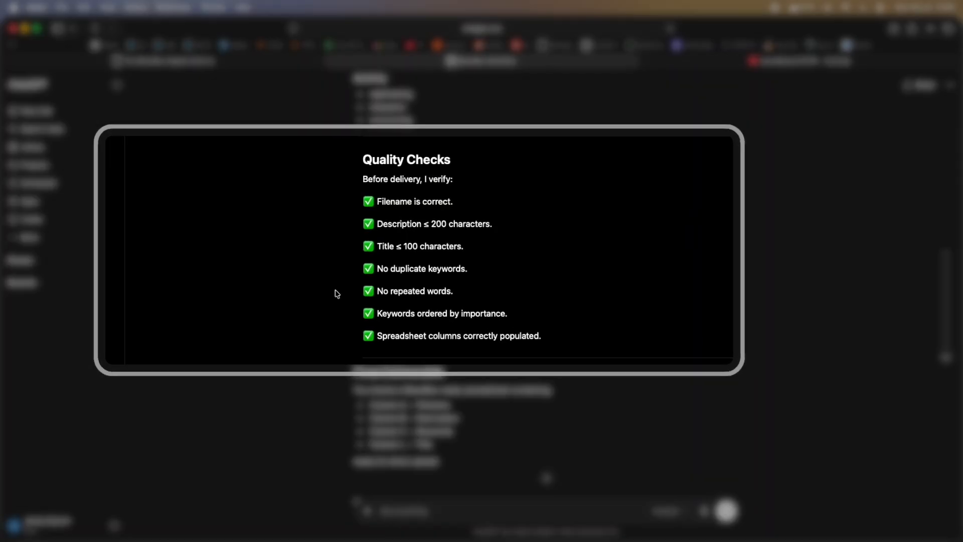
{"action": "scroll", "coordinate": [329, 289], "scroll_direction": "down", "scroll_amount": 3}
{"action": "scroll", "coordinate": [329, 289], "scroll_direction": "down", "scroll_amount": 10}
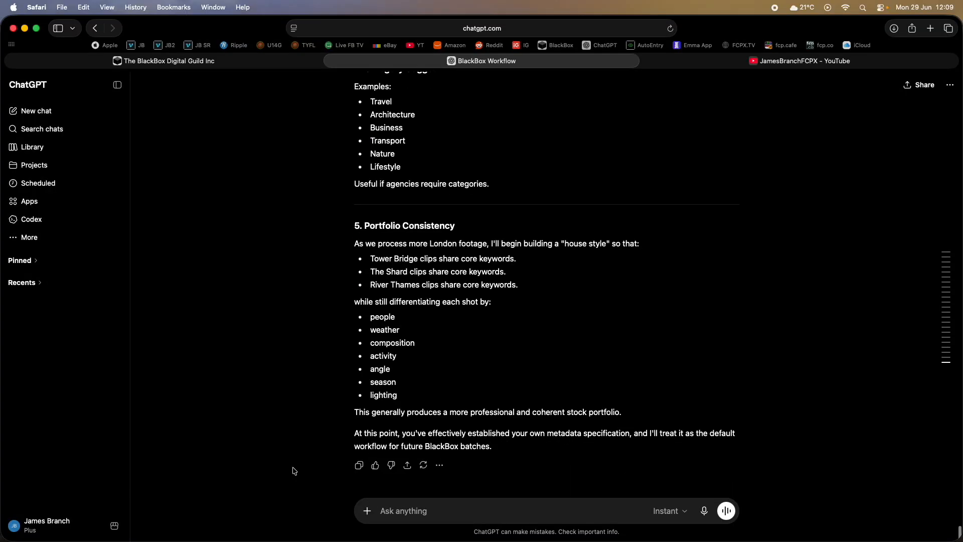
{"action": "left_click", "coordinate": [366, 510]}
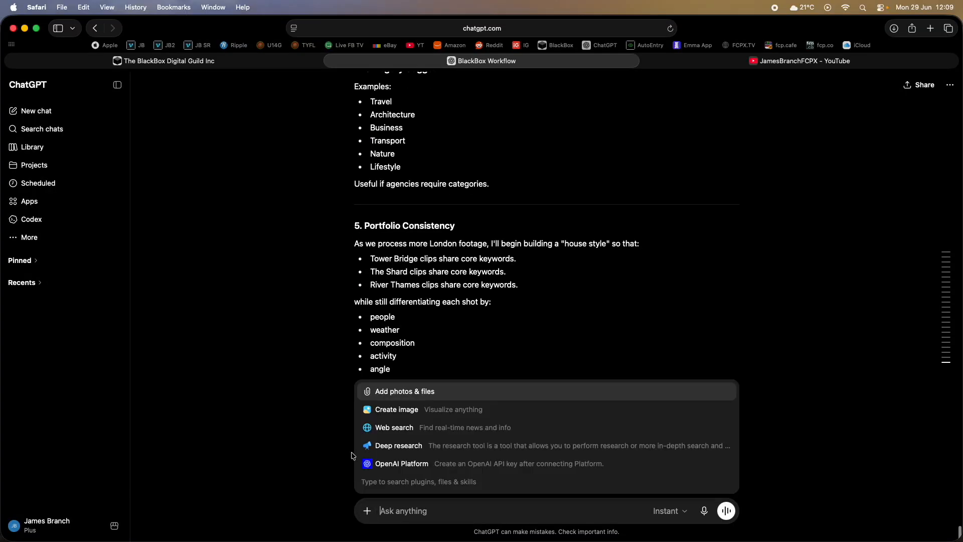
{"action": "left_click", "coordinate": [402, 392]}
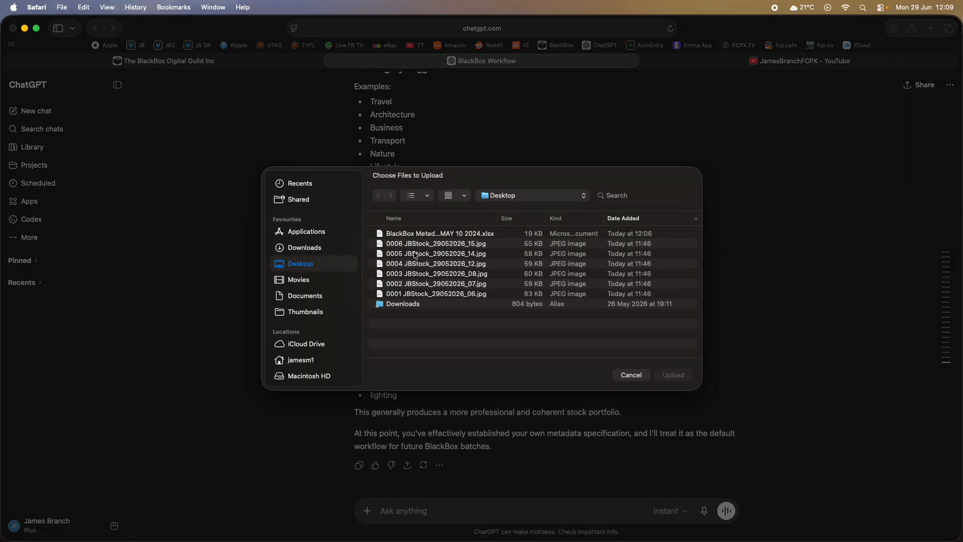
{"action": "left_click", "coordinate": [423, 245]}
{"action": "left_click", "coordinate": [426, 296], "text": "shift"}
{"action": "left_click", "coordinate": [666, 378]}
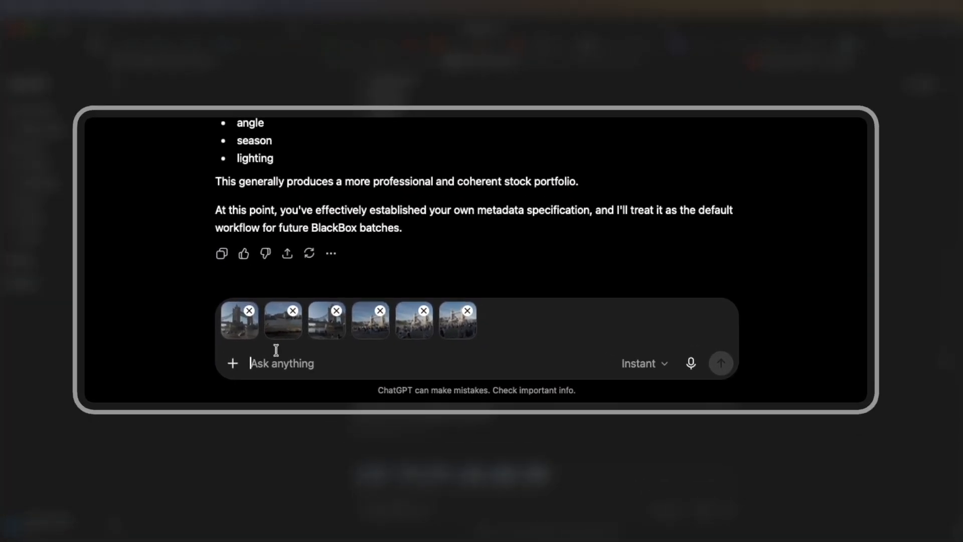
Send the attached stills with the prompt "Here are some stills. Please apply our workflow."
{"action": "left_click", "coordinate": [321, 420]}
{"action": "type", "text": "Here are some "}
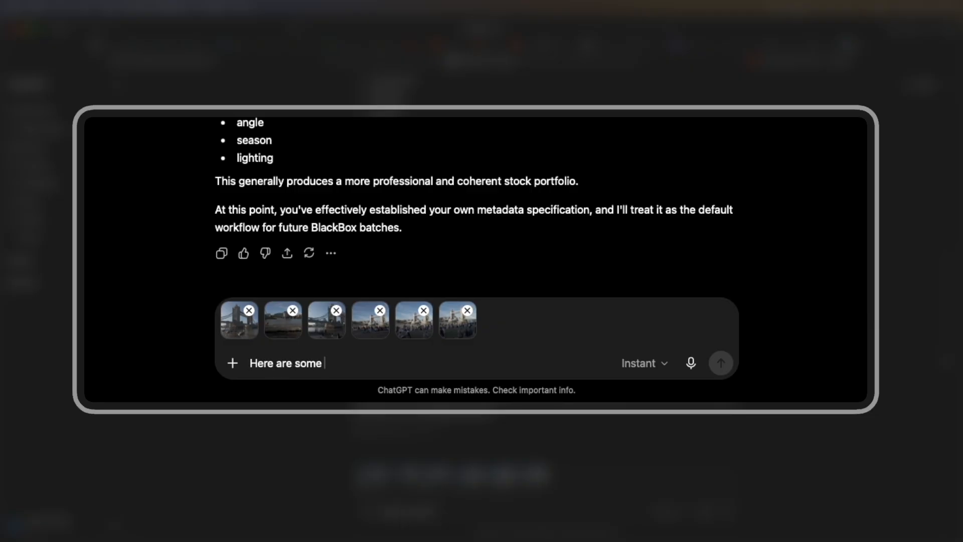
{"action": "type", "text": "still"}
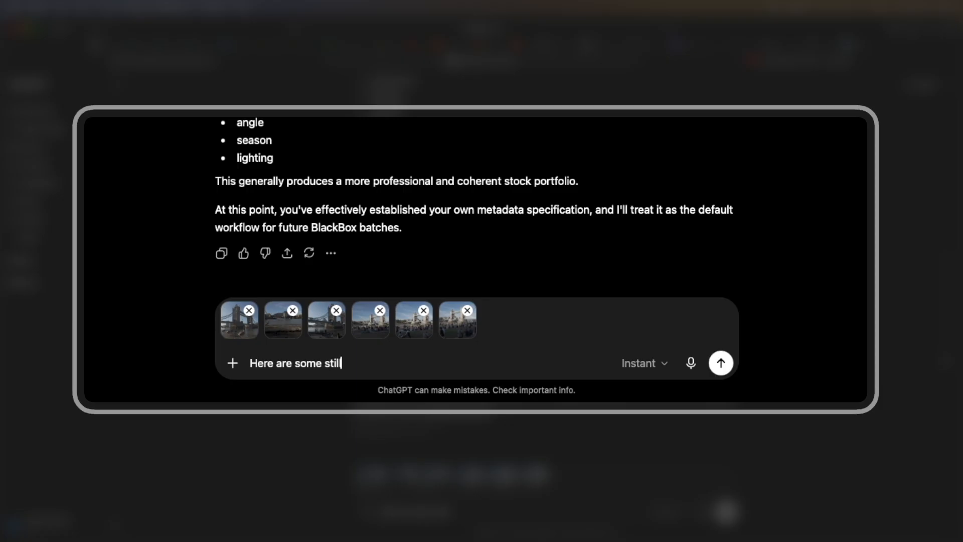
{"action": "type", "text": "s. Please"}
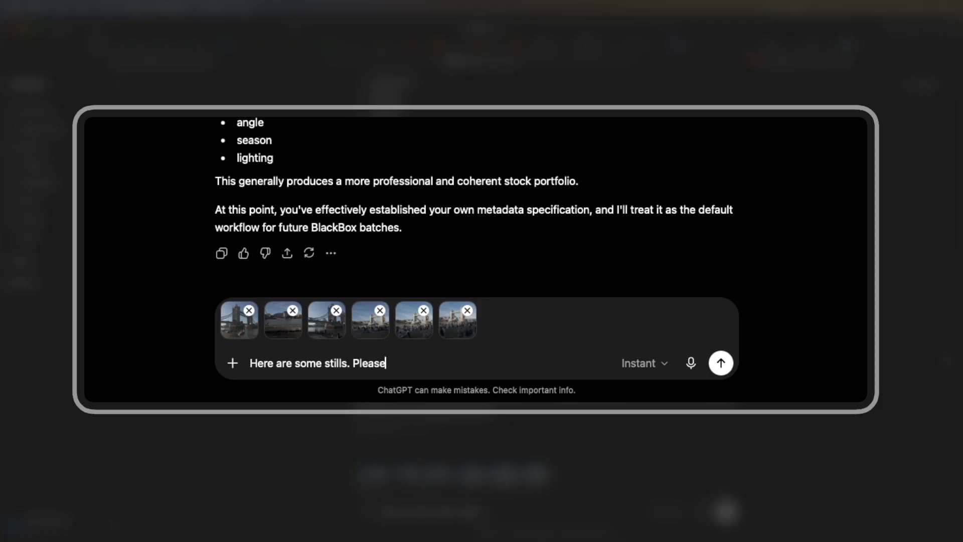
{"action": "type", "text": " apply our wor"}
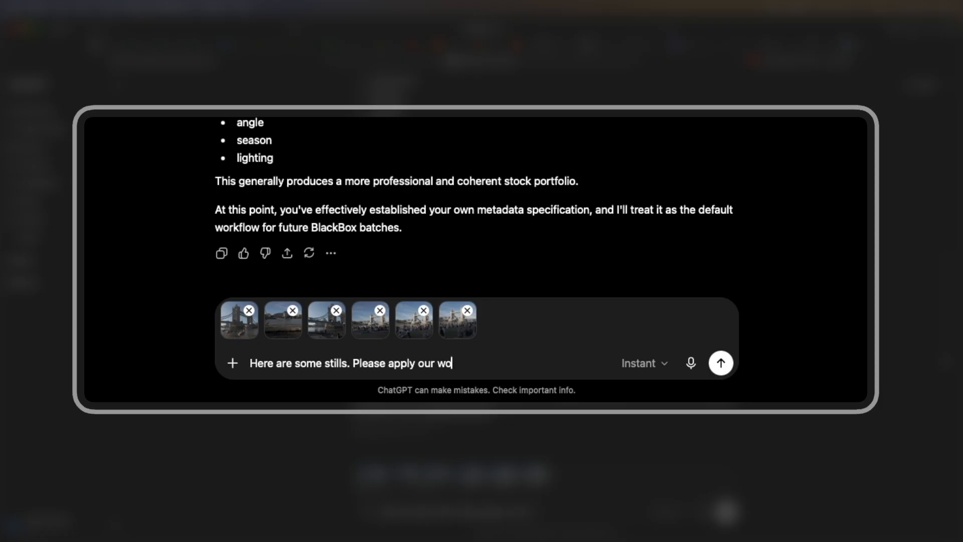
{"action": "type", "text": "kflow."}
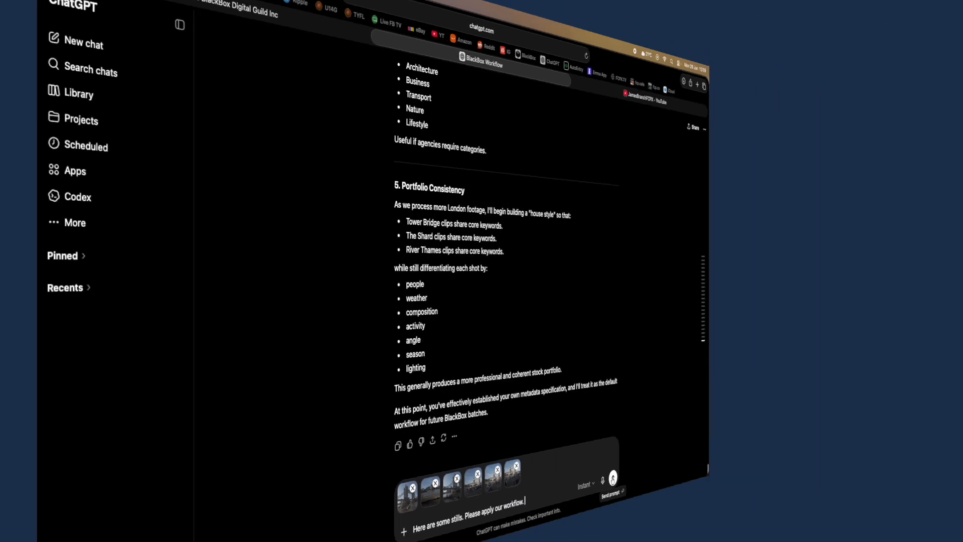
{"action": "left_click", "coordinate": [726, 511]}
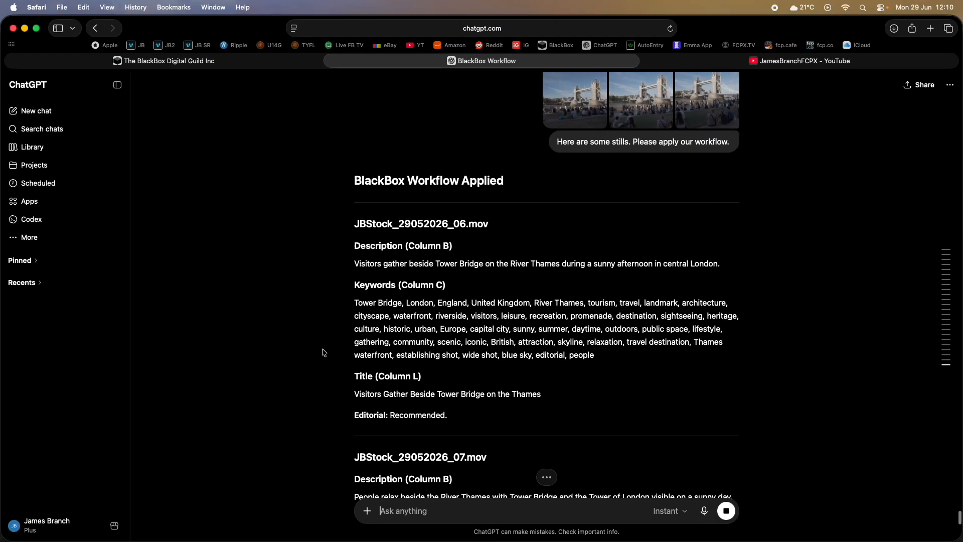
Review the generated description, keywords and title for each clip, plus the editorial summary at the end of the reply
{"action": "scroll", "coordinate": [316, 308], "scroll_direction": "down", "scroll_amount": 1}
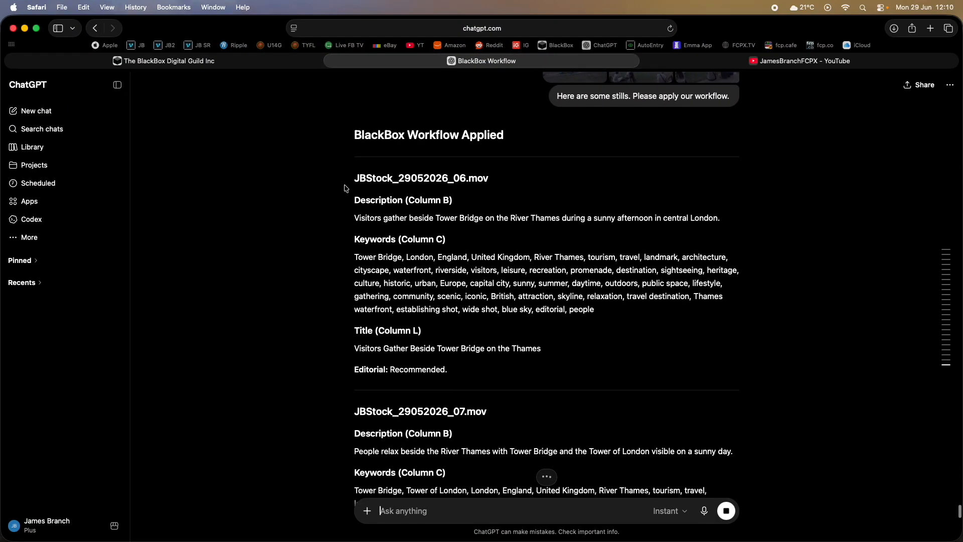
{"action": "scroll", "coordinate": [332, 195], "scroll_direction": "down", "scroll_amount": 1}
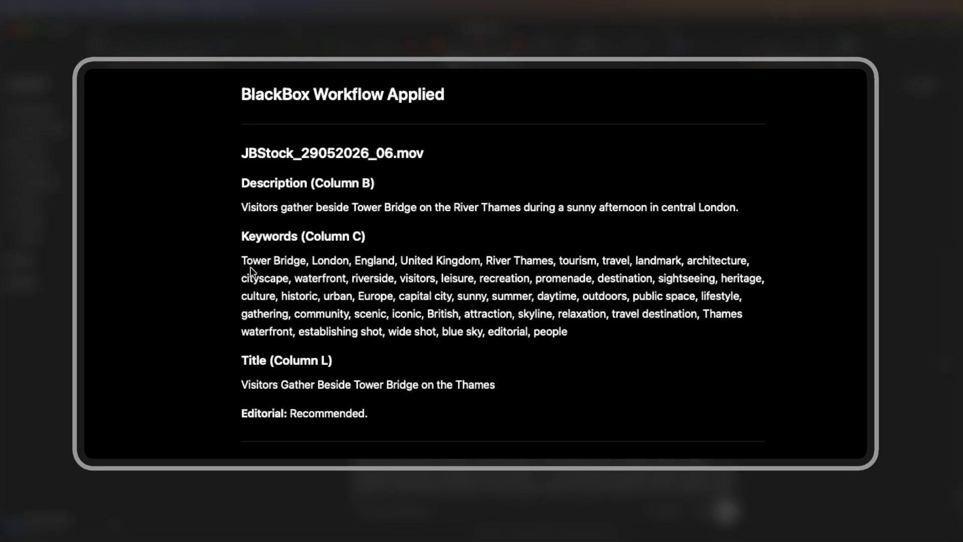
{"action": "scroll", "coordinate": [253, 273], "scroll_direction": "down", "scroll_amount": 3}
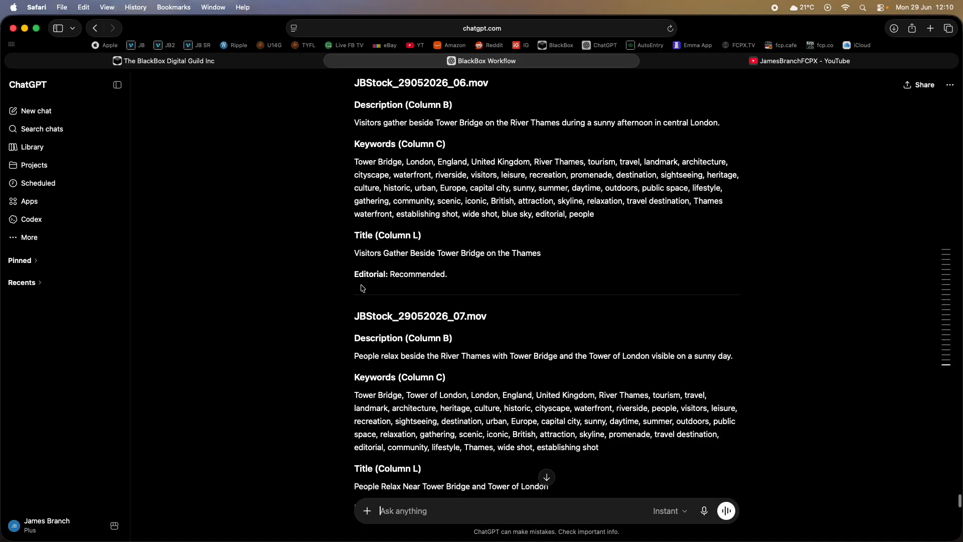
{"action": "scroll", "coordinate": [346, 286], "scroll_direction": "down", "scroll_amount": 2}
{"action": "scroll", "coordinate": [346, 286], "scroll_direction": "down", "scroll_amount": 2}
{"action": "scroll", "coordinate": [327, 237], "scroll_direction": "down", "scroll_amount": 10}
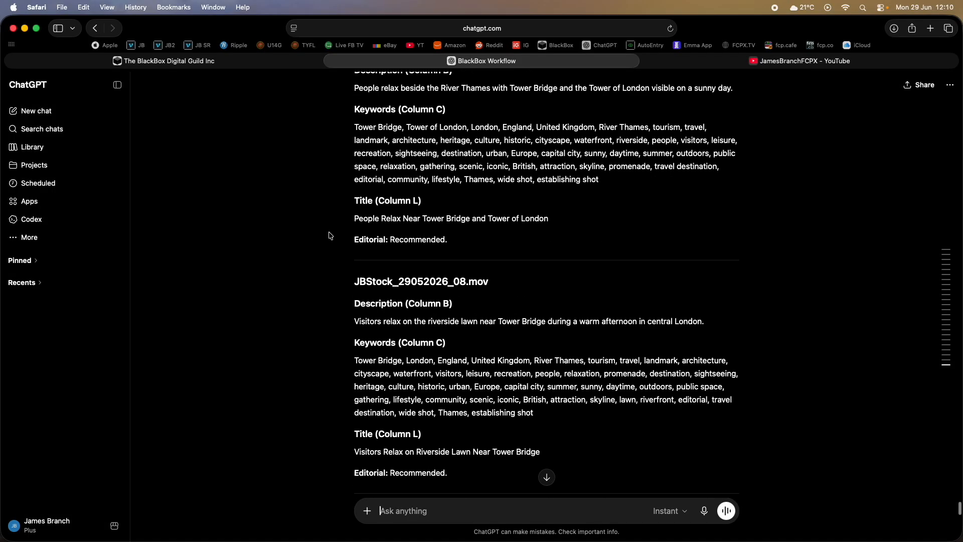
{"action": "scroll", "coordinate": [330, 235], "scroll_direction": "down", "scroll_amount": 15}
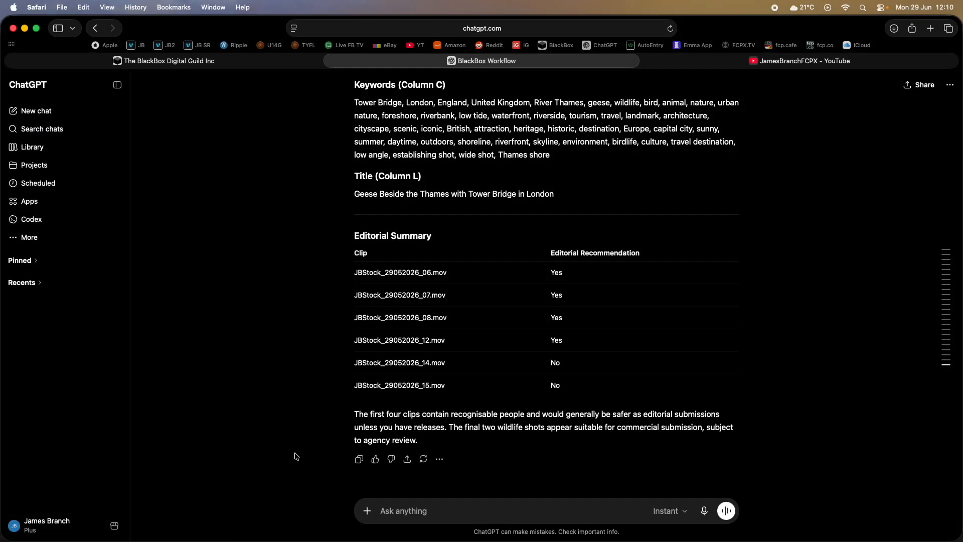
{"action": "scroll", "coordinate": [296, 456], "scroll_direction": "up", "scroll_amount": 2}
{"action": "scroll", "coordinate": [301, 455], "scroll_direction": "down", "scroll_amount": 2}
{"action": "scroll", "coordinate": [307, 458], "scroll_direction": "up", "scroll_amount": 2}
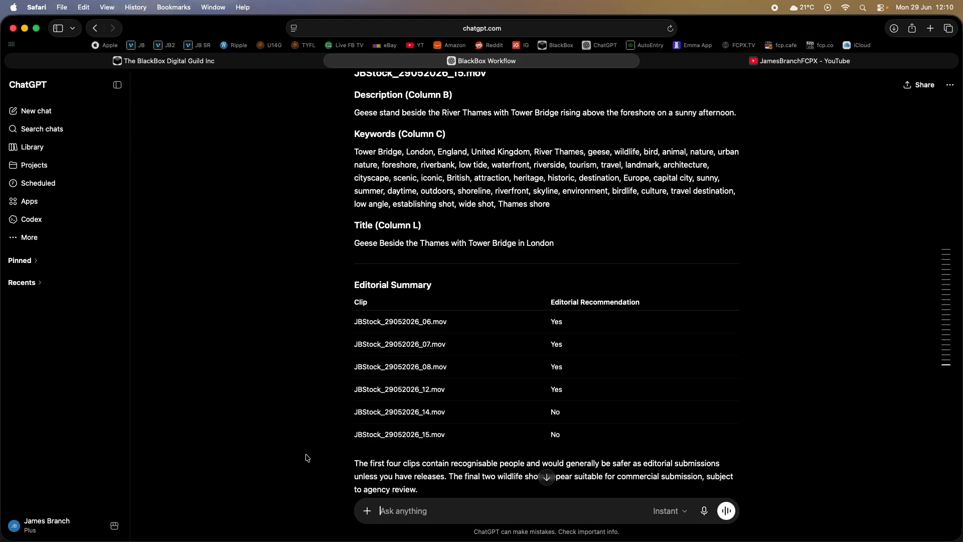
{"action": "scroll", "coordinate": [301, 458], "scroll_direction": "down", "scroll_amount": 2}
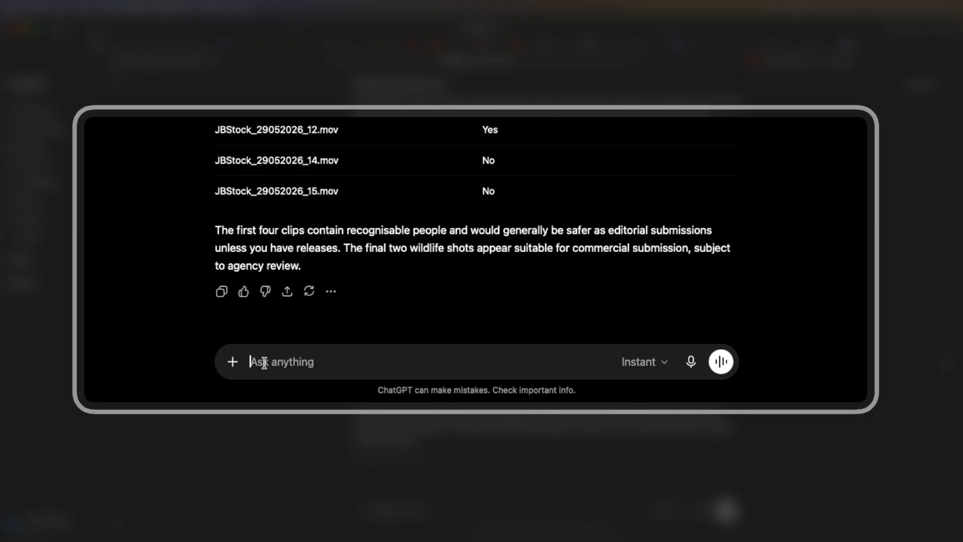
Send the follow-up prompt "Okay, great. Please make the spreadsheet"
{"action": "type", "text": "Okay, great. Please nake the spea"}
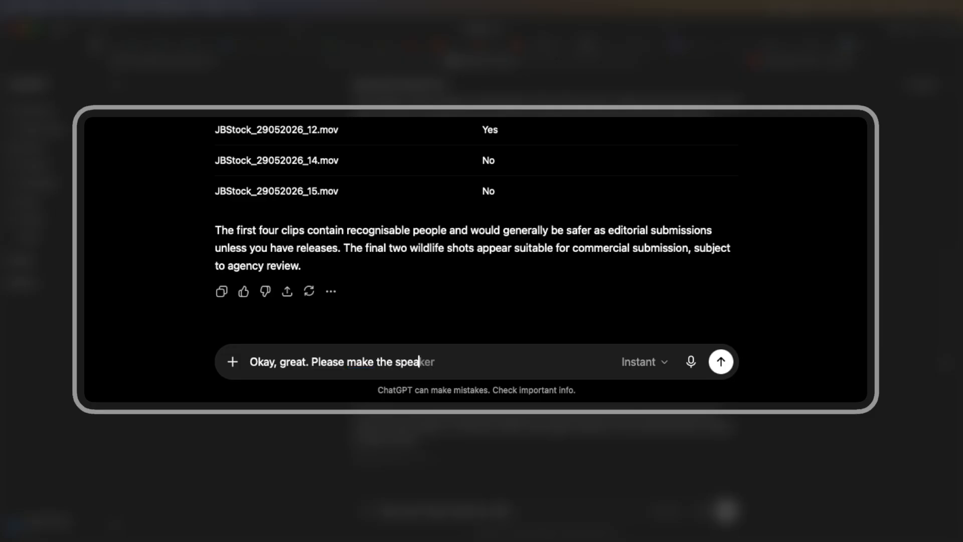
{"action": "key", "text": "BackSpace"}
{"action": "key", "text": "BackSpace"}
{"action": "type", "text": "readsheet."}
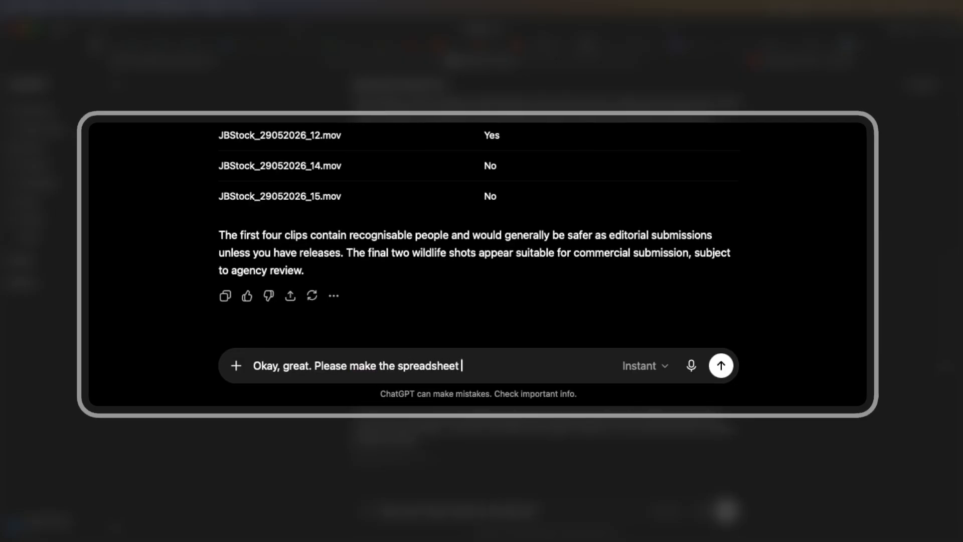
{"action": "key", "text": "Return"}
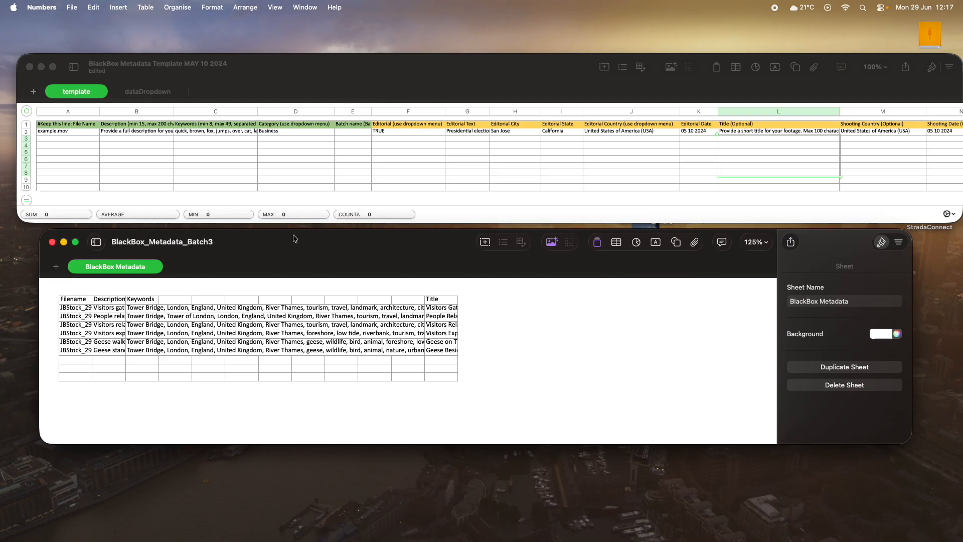
In Numbers, copy filenames, descriptions and keywords (A2:C7) from BlackBox_Metadata_Batch3 into the BlackBox metadata template starting at A3
{"action": "left_click", "coordinate": [353, 64]}
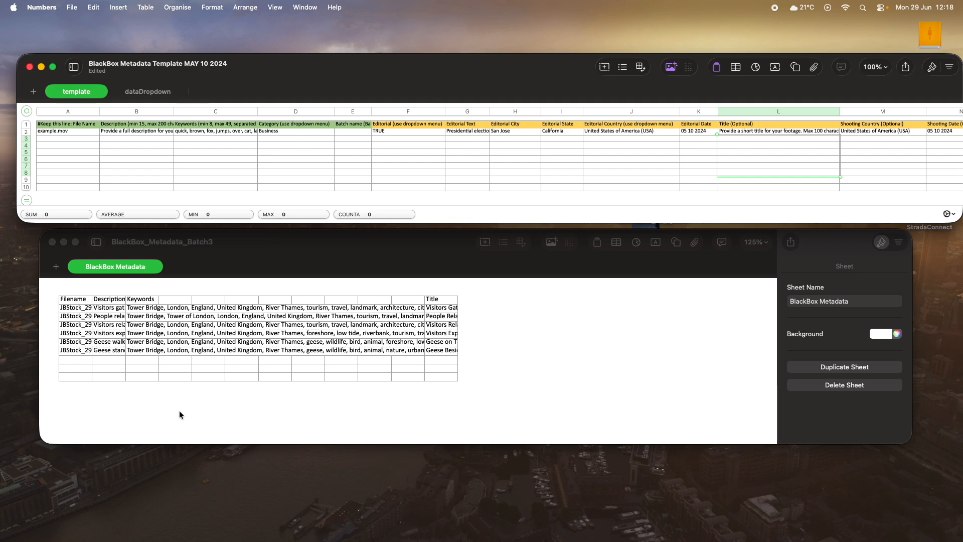
{"action": "left_click", "coordinate": [80, 308]}
{"action": "left_click", "coordinate": [80, 309]}
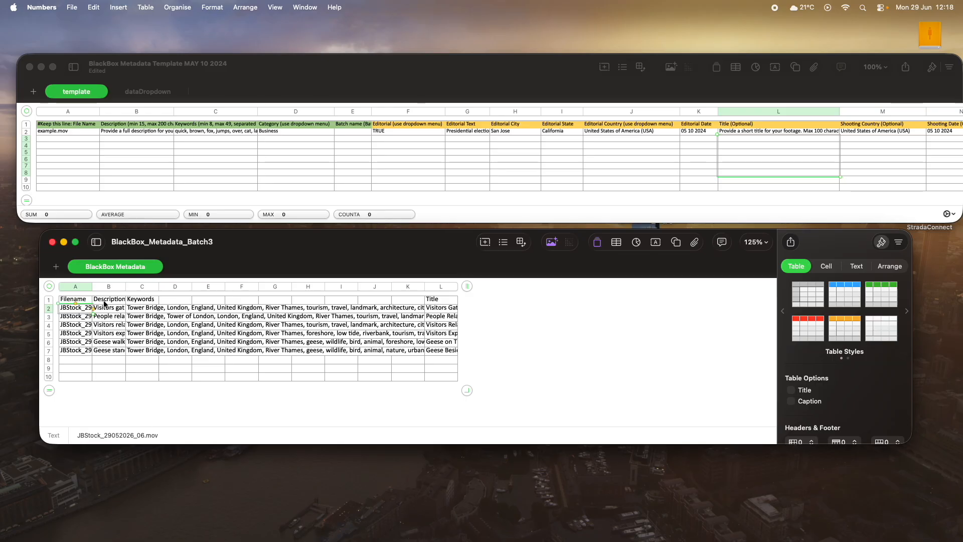
{"action": "left_click", "coordinate": [146, 353], "text": "shift"}
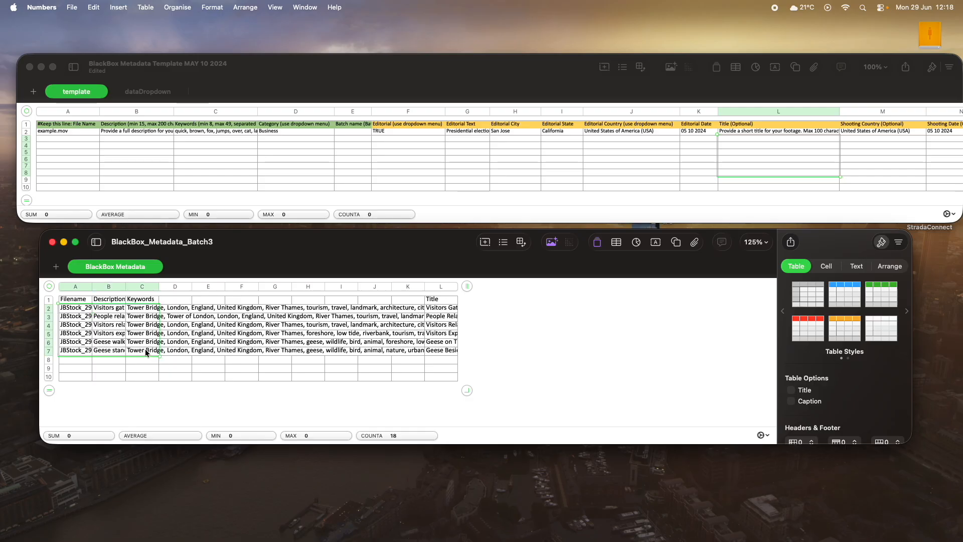
{"action": "left_click", "coordinate": [78, 138]}
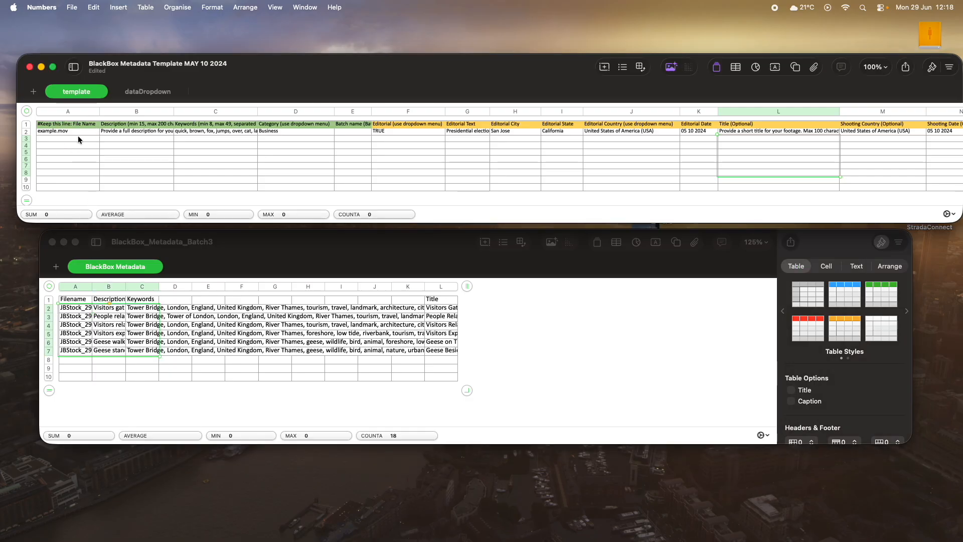
{"action": "key", "text": "super+v"}
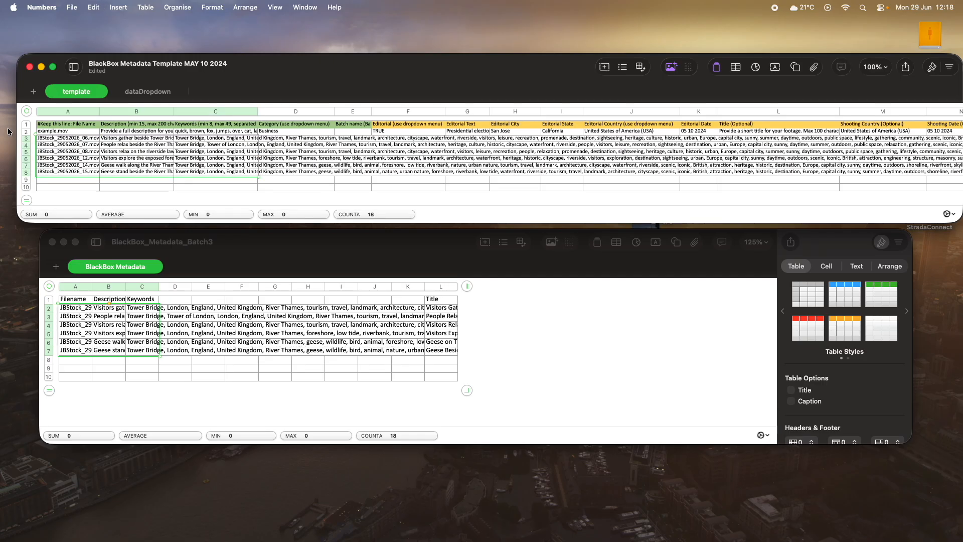
Wrap the text in rows 3 to 8 of the metadata template
{"action": "scroll", "coordinate": [29, 142], "scroll_direction": "down", "scroll_amount": 1}
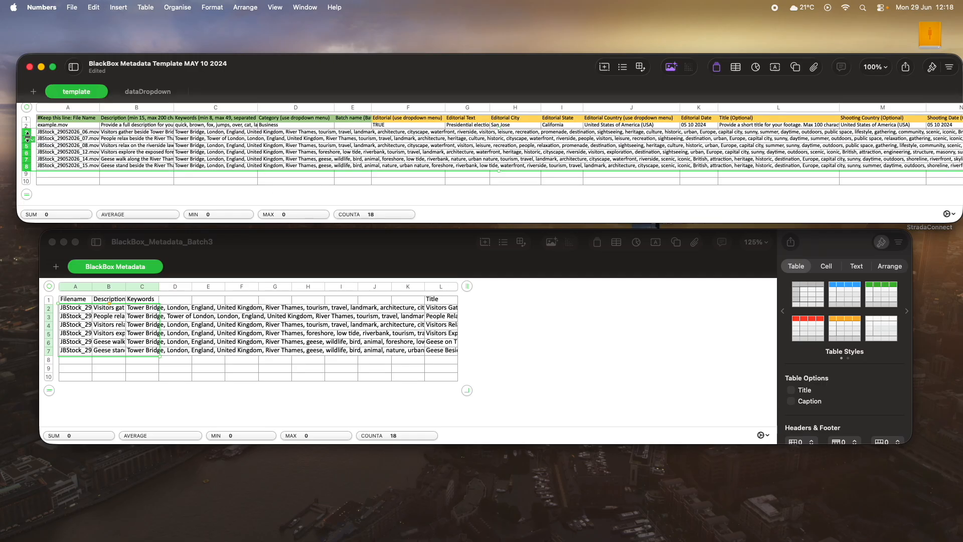
{"action": "left_click", "coordinate": [27, 133]}
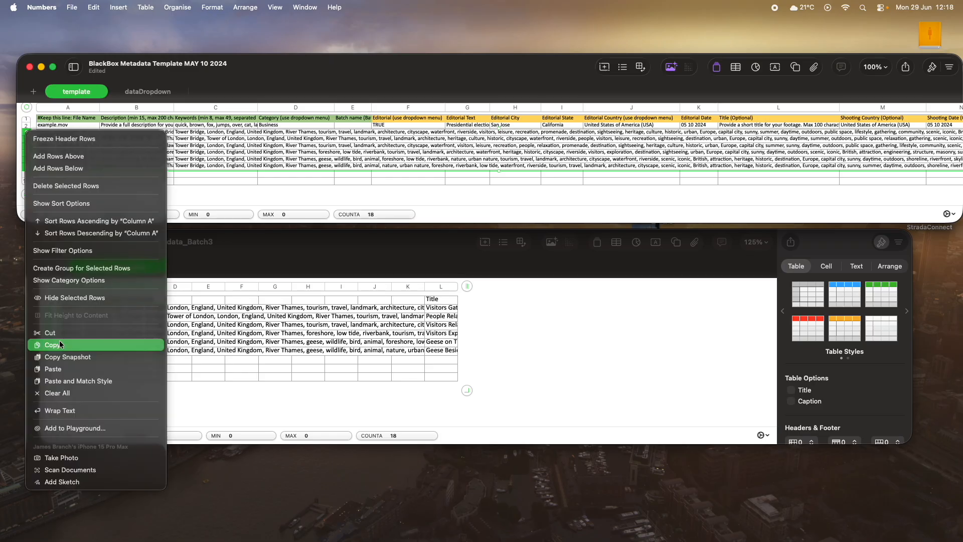
{"action": "left_click", "coordinate": [68, 411]}
{"action": "scroll", "coordinate": [249, 198], "scroll_direction": "down", "scroll_amount": 5}
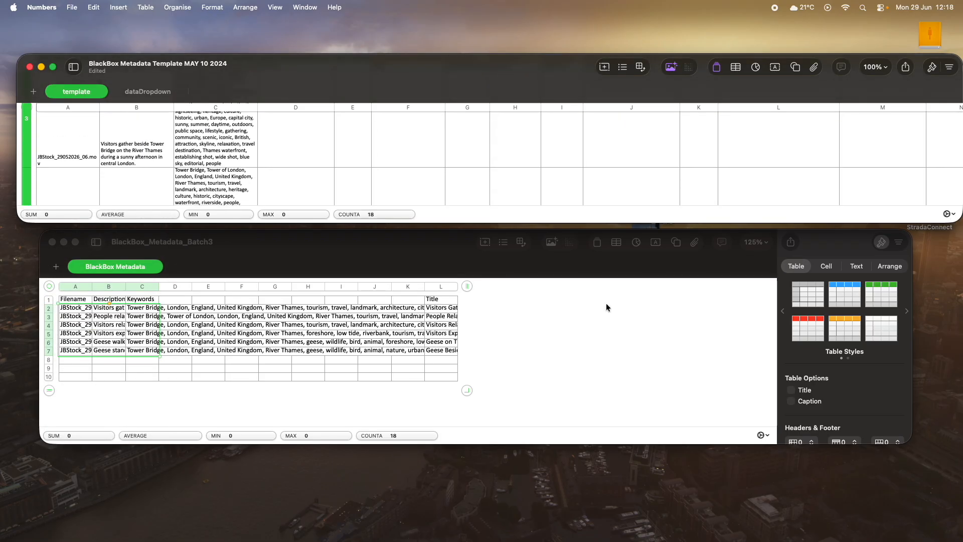
Copy the titles in L2:L7 of BlackBox_Metadata_Batch3 into the template's Title column starting at L3
{"action": "left_click", "coordinate": [431, 309]}
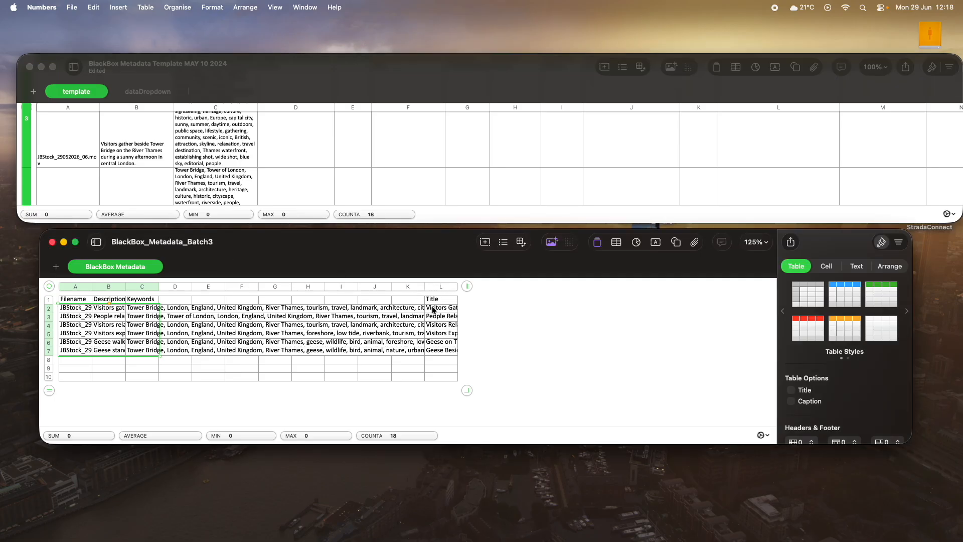
{"action": "left_click", "coordinate": [441, 353], "text": "shift"}
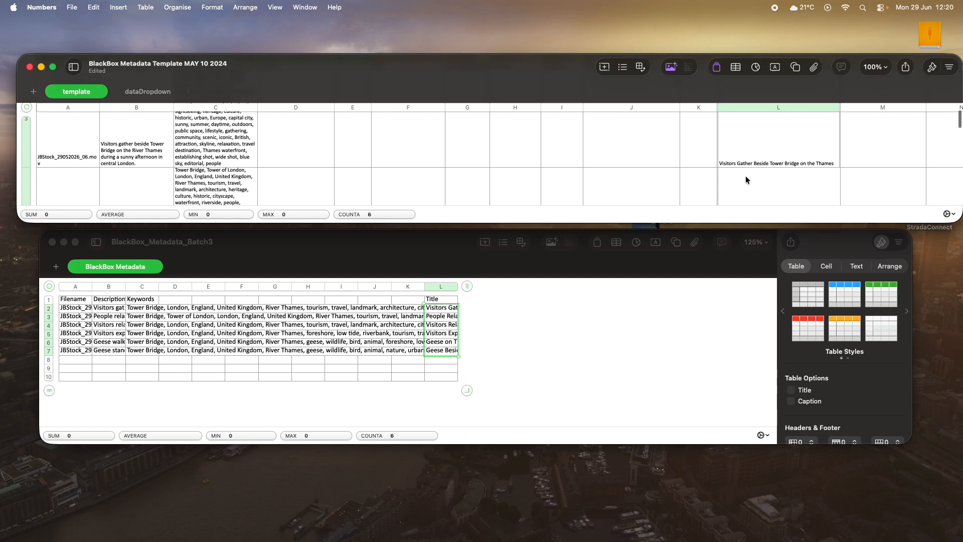
Enlarge the metadata template window downwards so that it covers the Batch3 spreadsheet and shows more rows
{"action": "scroll", "coordinate": [746, 179], "scroll_direction": "down", "scroll_amount": 5}
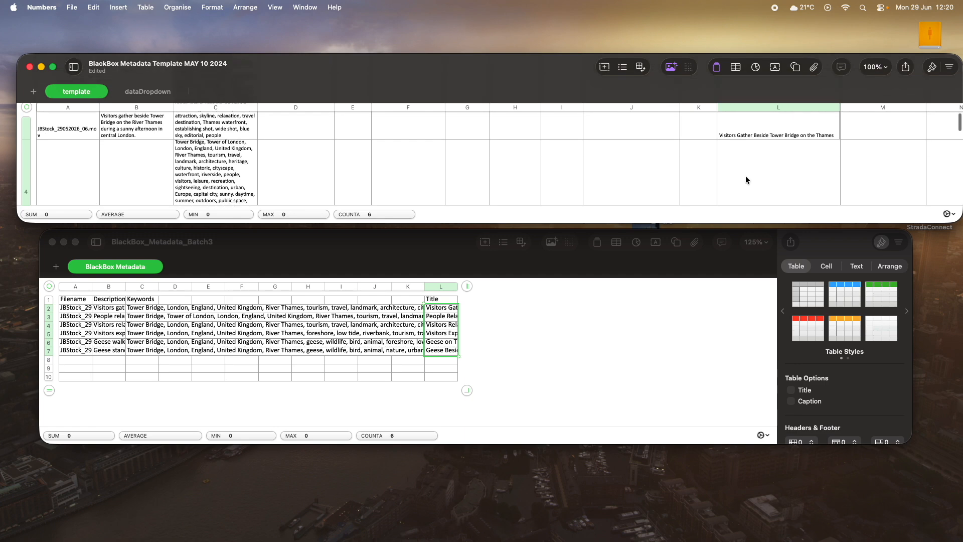
{"action": "scroll", "coordinate": [746, 180], "scroll_direction": "up", "scroll_amount": 5}
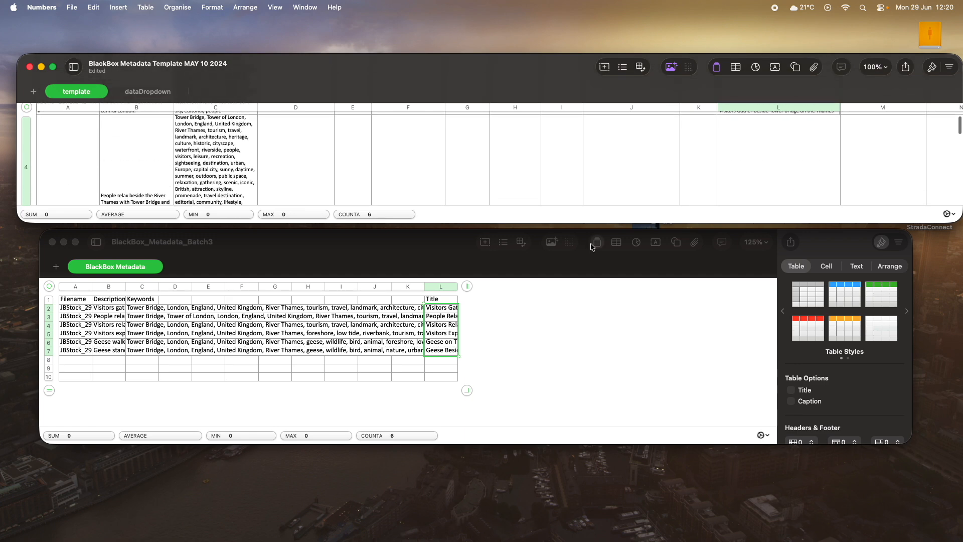
{"action": "left_click", "coordinate": [459, 242]}
{"action": "left_click", "coordinate": [503, 61]}
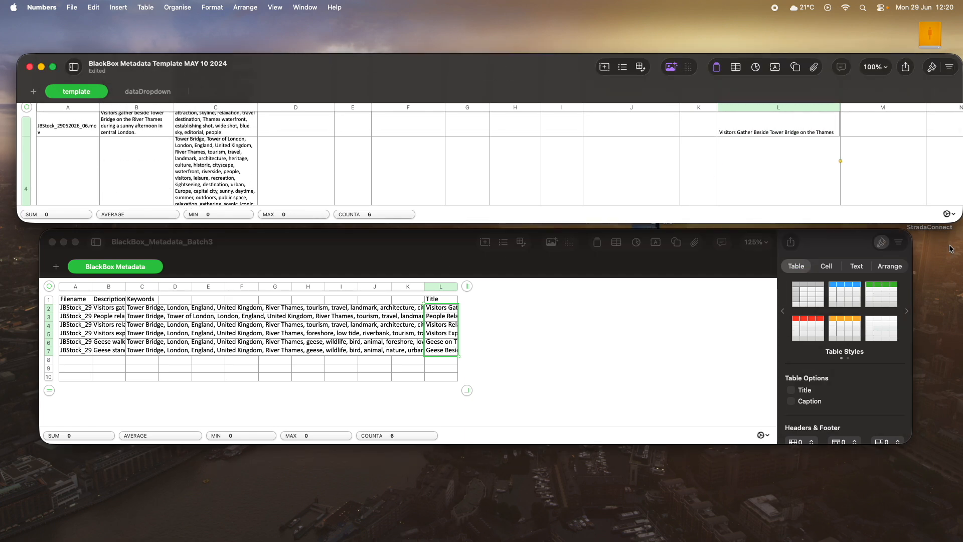
{"action": "left_click_drag", "start_coordinate": [955, 227], "coordinate": [938, 499]}
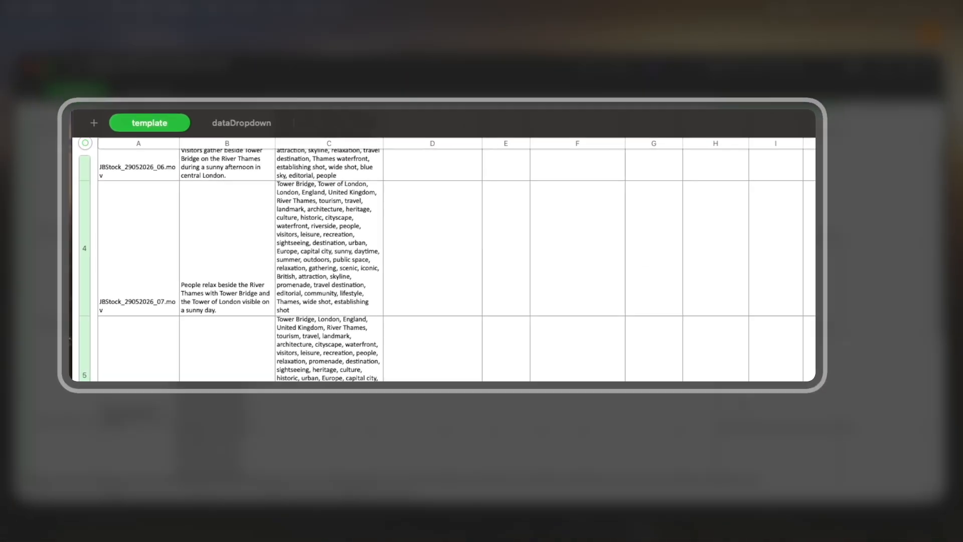
Widen the template's Keywords, Description and File Name columns so the wrapped text takes fewer lines and each filename fits on one line
{"action": "left_click_drag", "start_coordinate": [415, 152], "coordinate": [665, 159]}
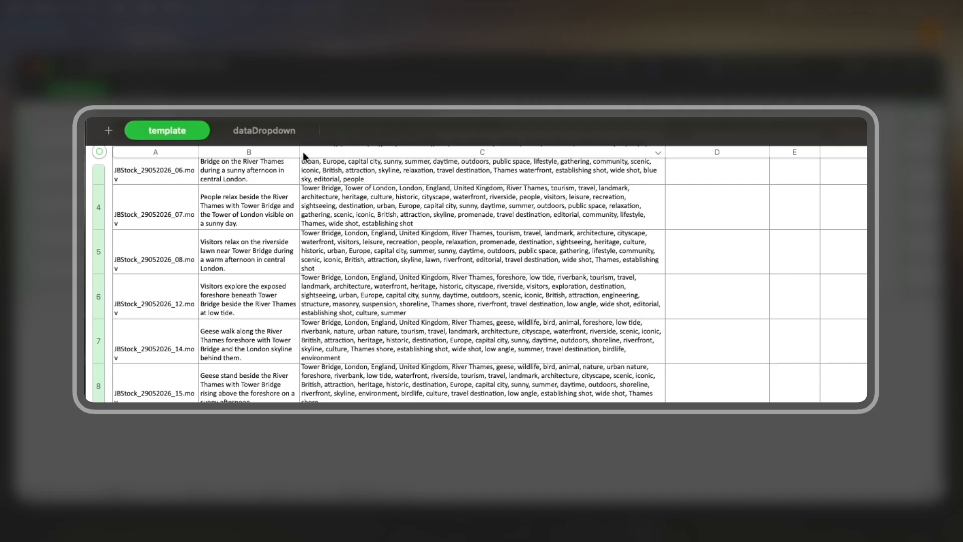
{"action": "left_click_drag", "start_coordinate": [300, 153], "coordinate": [487, 161]}
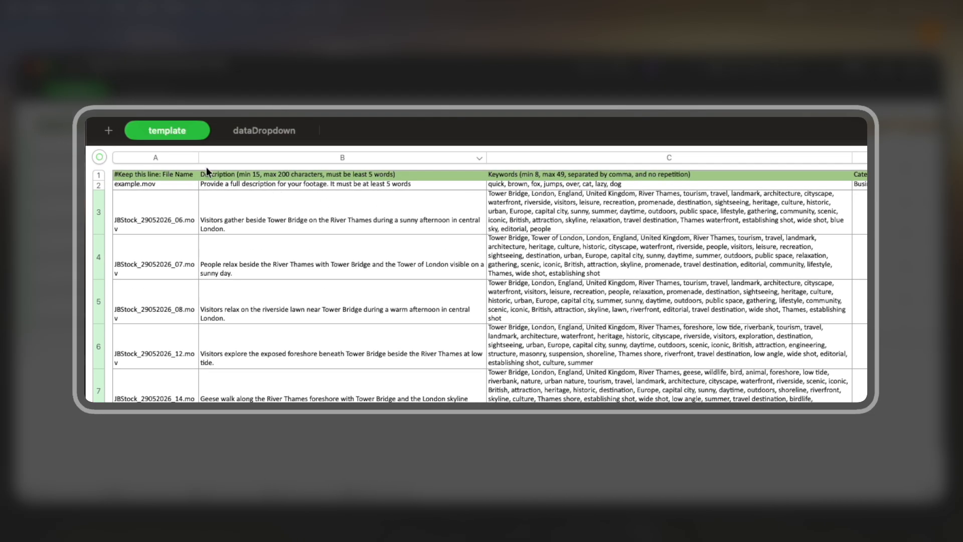
{"action": "left_click_drag", "start_coordinate": [198, 155], "coordinate": [274, 156]}
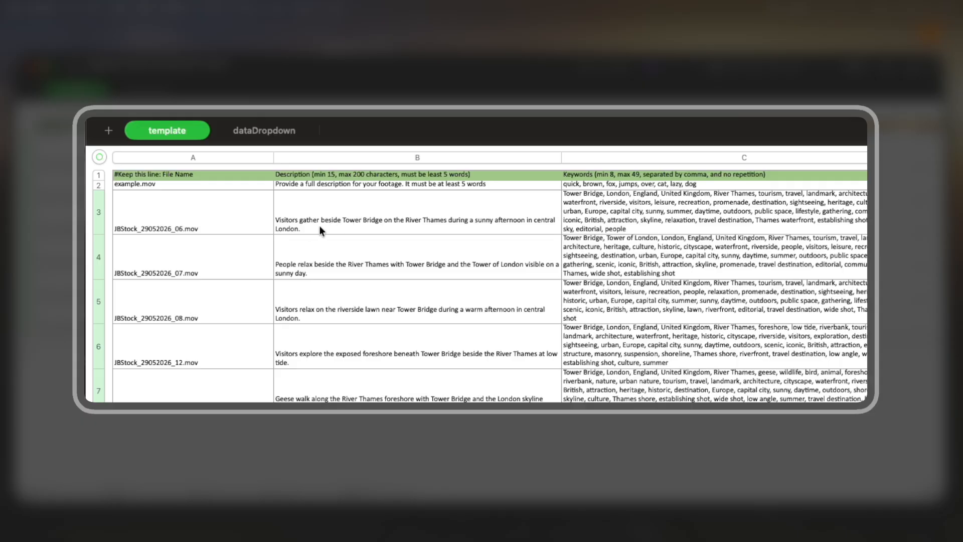
Review the template's columns across all clip rows, from file name through category and editorial details to the title and shooting fields
{"action": "scroll", "coordinate": [657, 220], "scroll_direction": "right", "scroll_amount": 8}
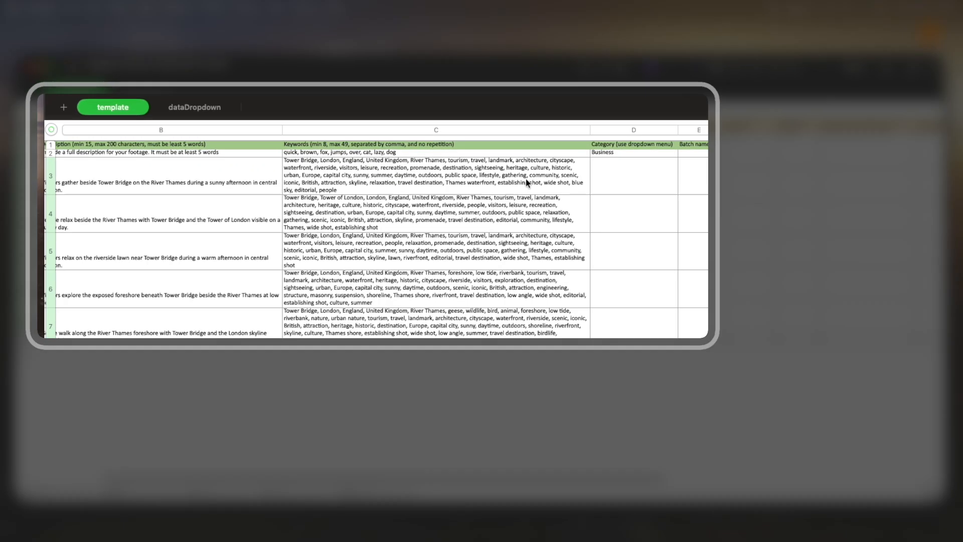
{"action": "scroll", "coordinate": [489, 149], "scroll_direction": "right", "scroll_amount": 5}
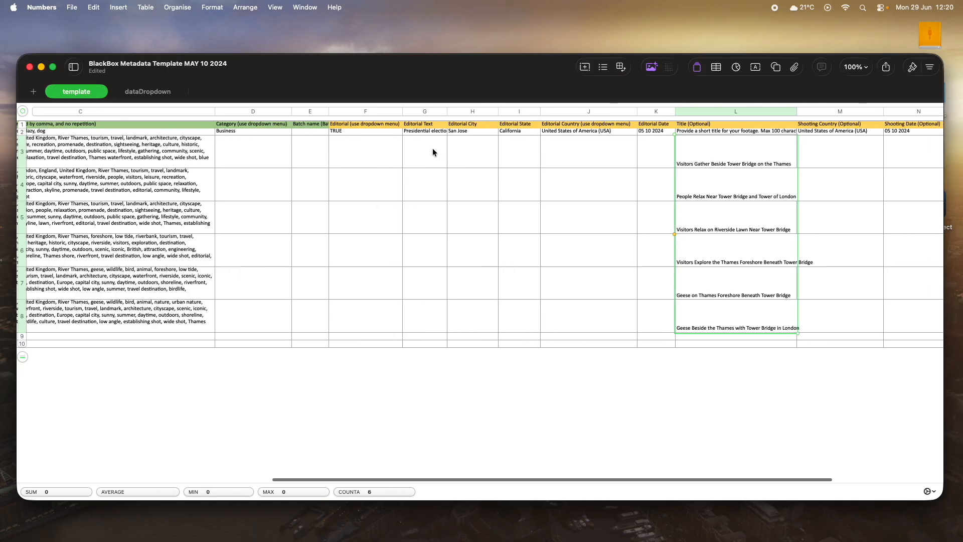
{"action": "scroll", "coordinate": [619, 294], "scroll_direction": "left", "scroll_amount": 10}
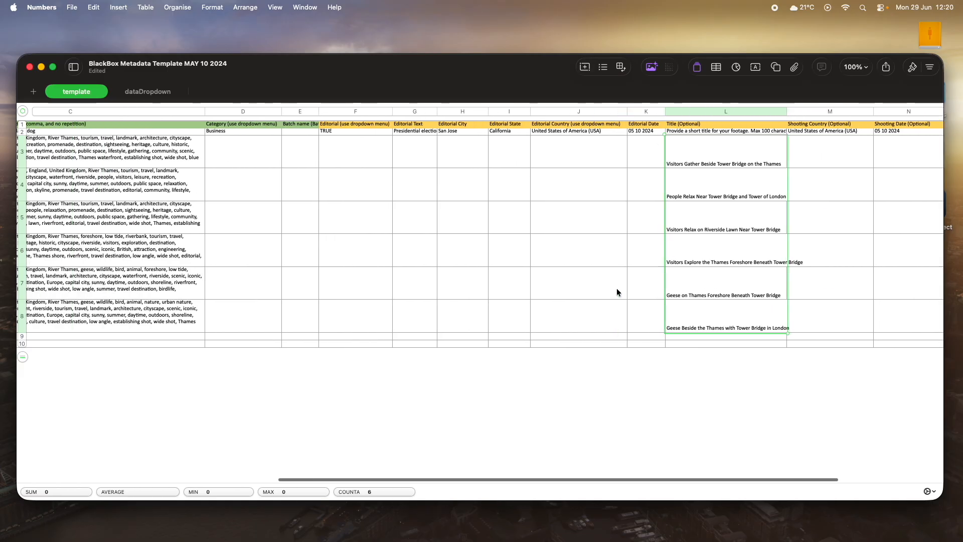
{"action": "scroll", "coordinate": [280, 255], "scroll_direction": "left", "scroll_amount": 3}
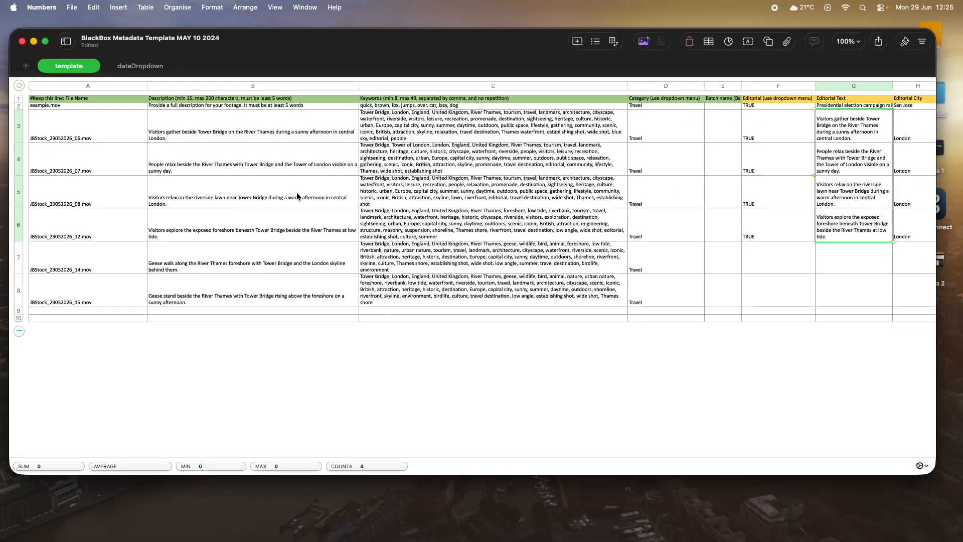
{"action": "scroll", "coordinate": [297, 196], "scroll_direction": "right", "scroll_amount": 10}
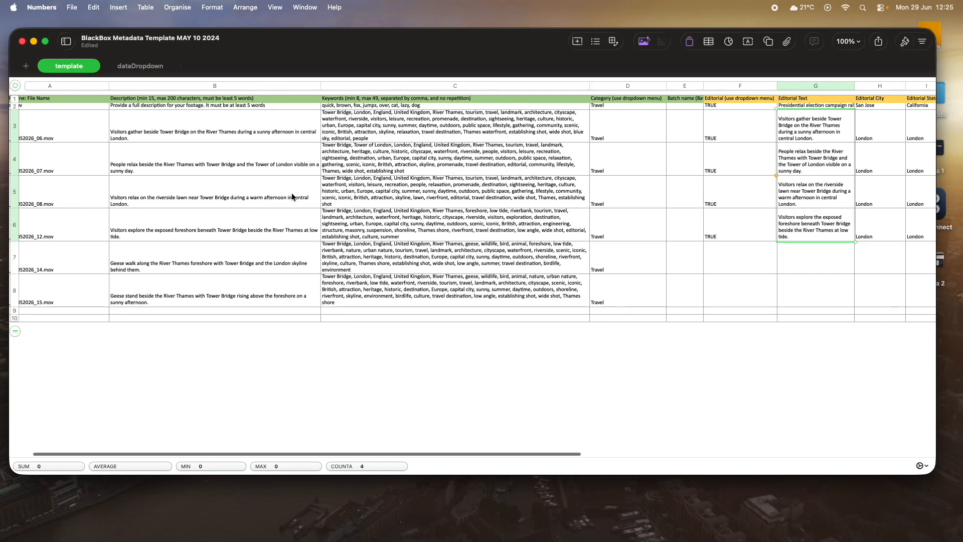
{"action": "scroll", "coordinate": [293, 197], "scroll_direction": "left", "scroll_amount": 8}
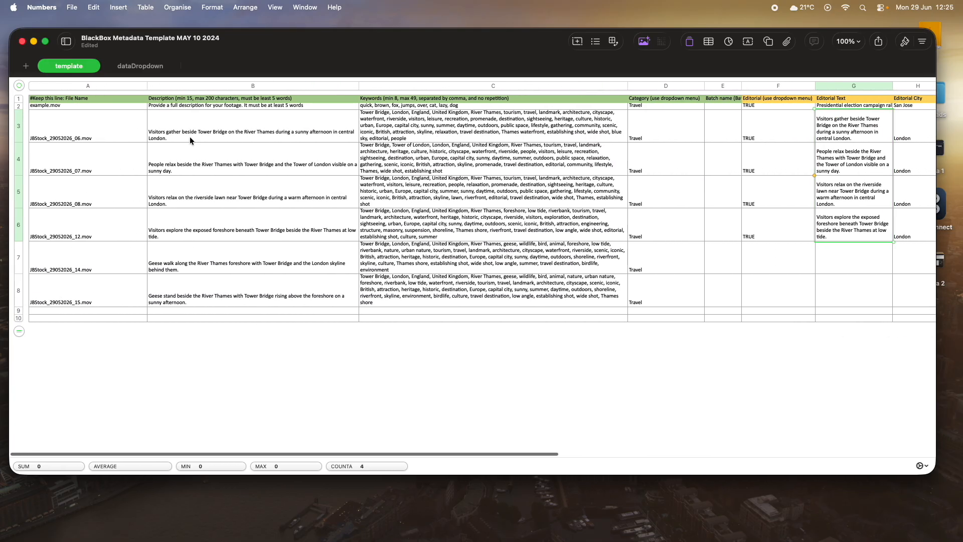
{"action": "scroll", "coordinate": [529, 131], "scroll_direction": "right", "scroll_amount": 5}
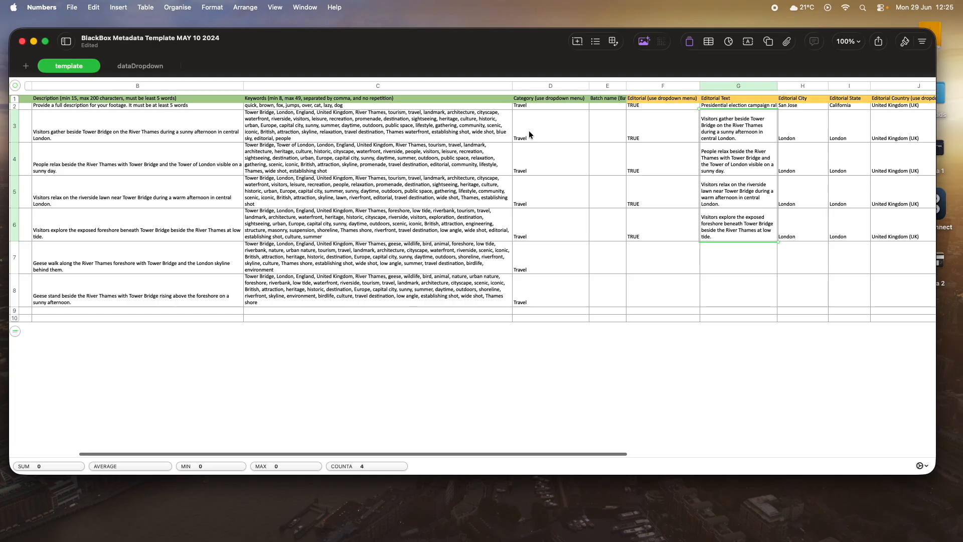
{"action": "scroll", "coordinate": [426, 125], "scroll_direction": "right", "scroll_amount": 3}
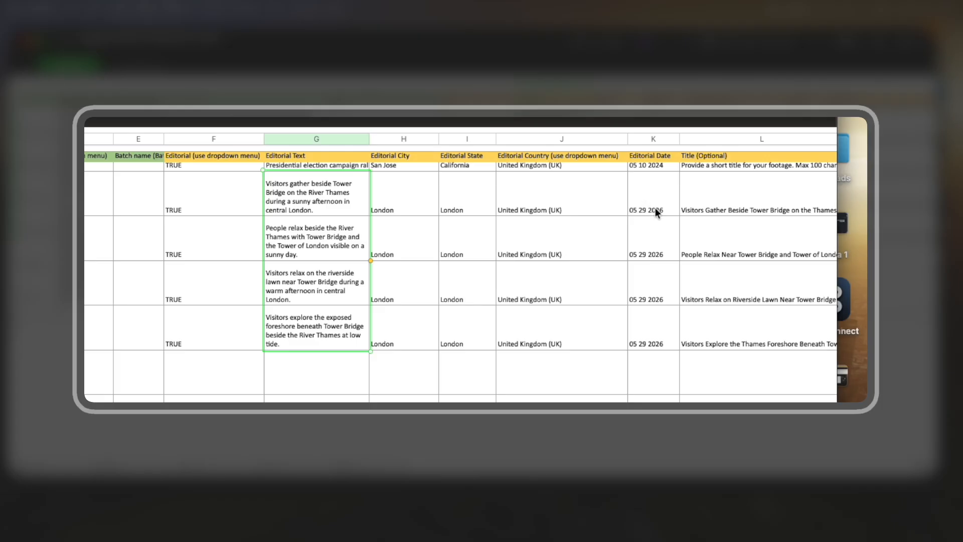
{"action": "scroll", "coordinate": [645, 201], "scroll_direction": "right", "scroll_amount": 10}
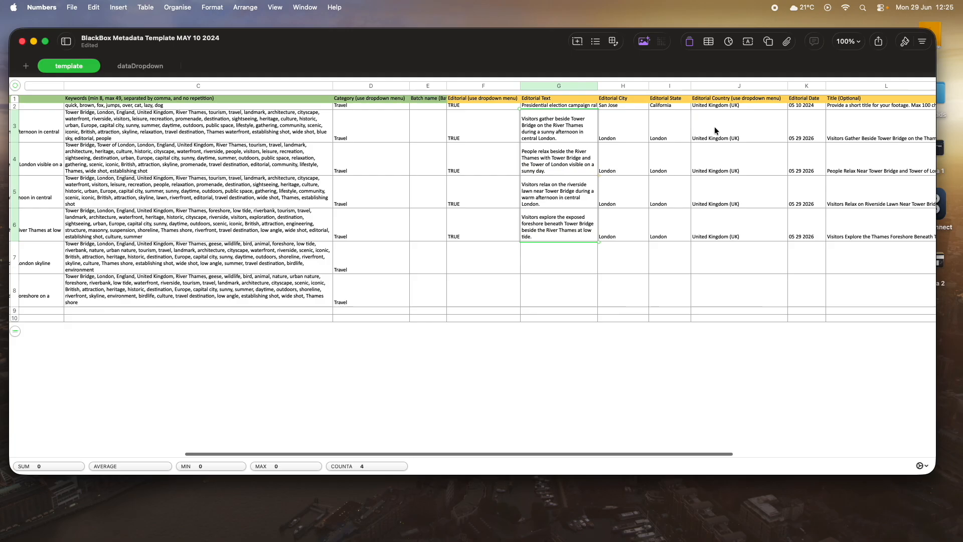
{"action": "scroll", "coordinate": [637, 194], "scroll_direction": "left", "scroll_amount": 10}
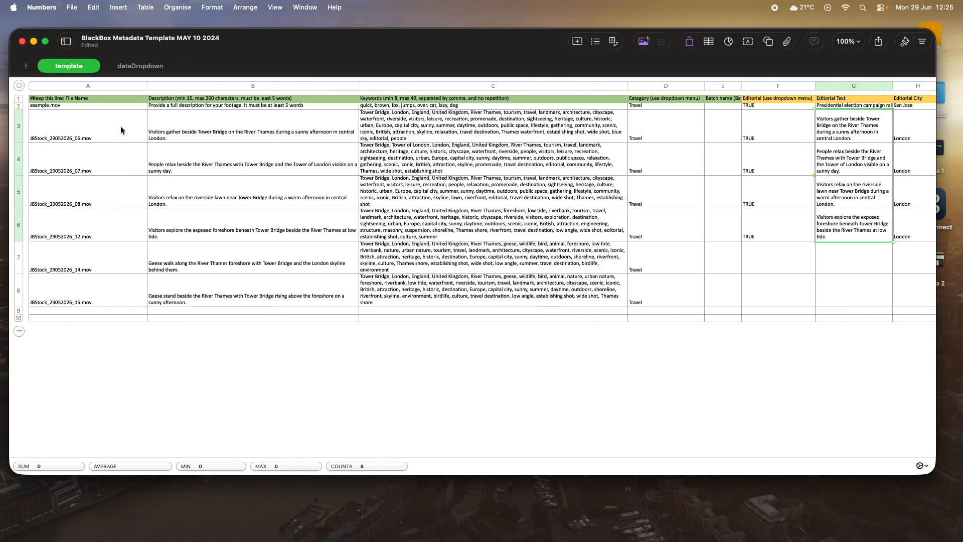
Delete the header row and the example.mov row from the template sheet
{"action": "scroll", "coordinate": [121, 127], "scroll_direction": "up", "scroll_amount": 2}
{"action": "right_click", "coordinate": [25, 101]}
{"action": "left_click", "coordinate": [51, 193]}
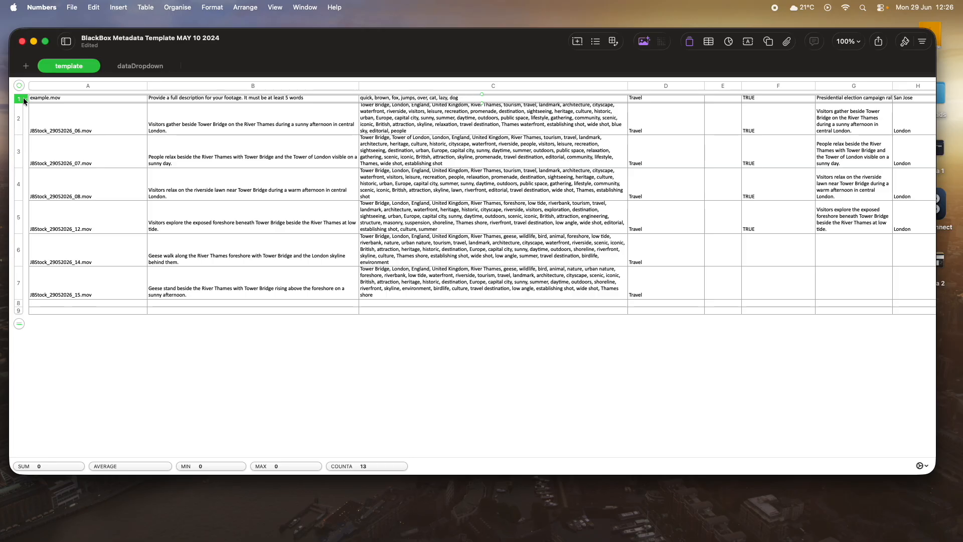
{"action": "right_click", "coordinate": [25, 101]}
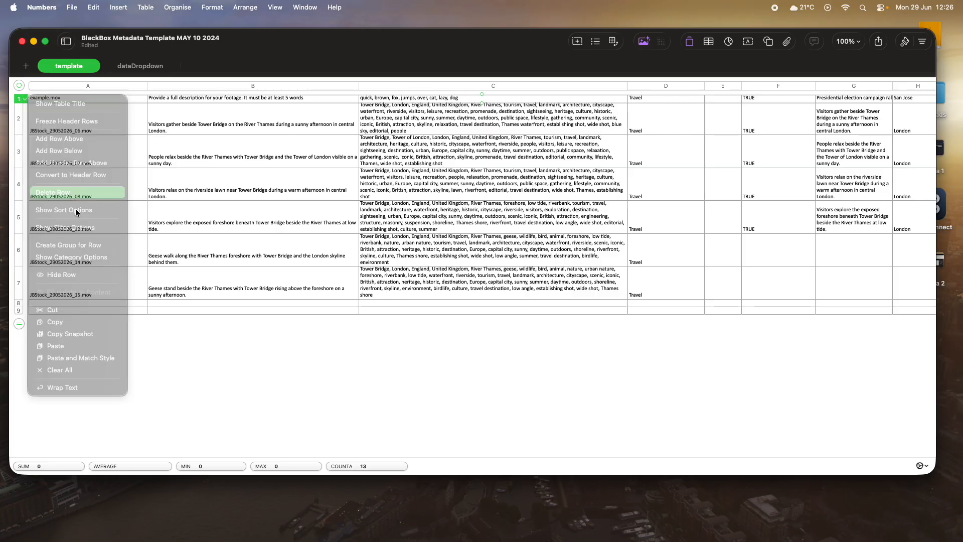
Delete the dataDropdown sheet from the spreadsheet
{"action": "left_click", "coordinate": [143, 64]}
{"action": "left_click", "coordinate": [158, 69]}
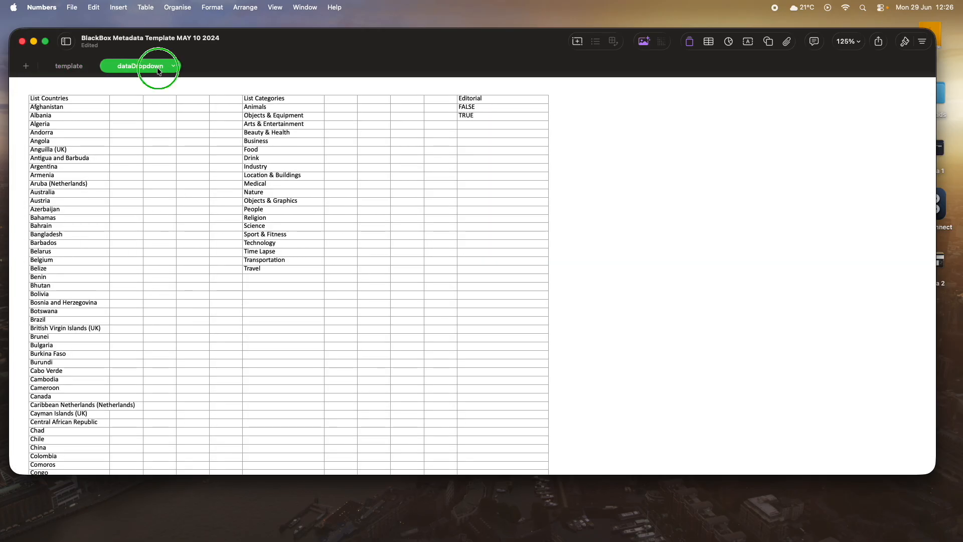
{"action": "left_click", "coordinate": [172, 178]}
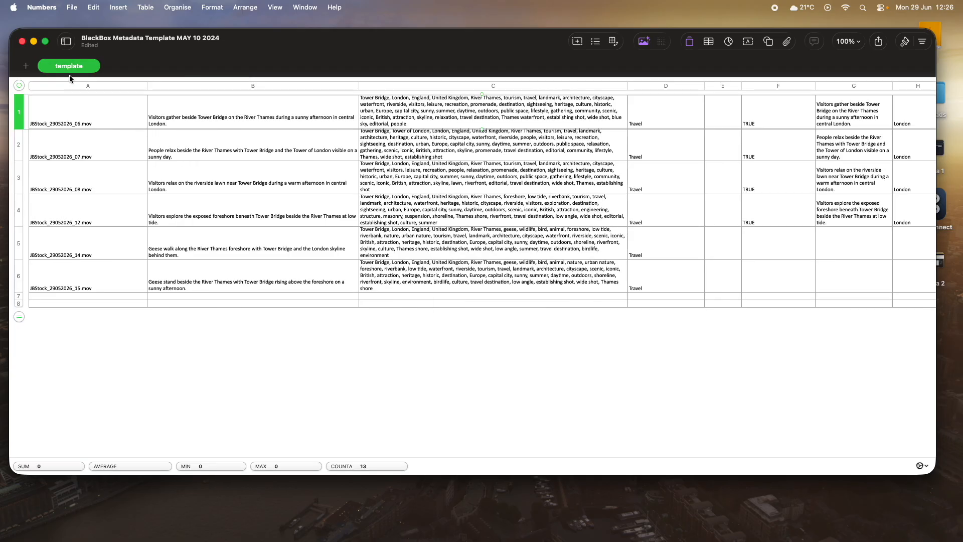
Delete the two empty rows, 7 and 8, below the clip entries
{"action": "left_click", "coordinate": [15, 297]}
{"action": "left_click", "coordinate": [15, 302], "text": "shift"}
{"action": "right_click", "coordinate": [14, 302]}
{"action": "left_click", "coordinate": [44, 224]}
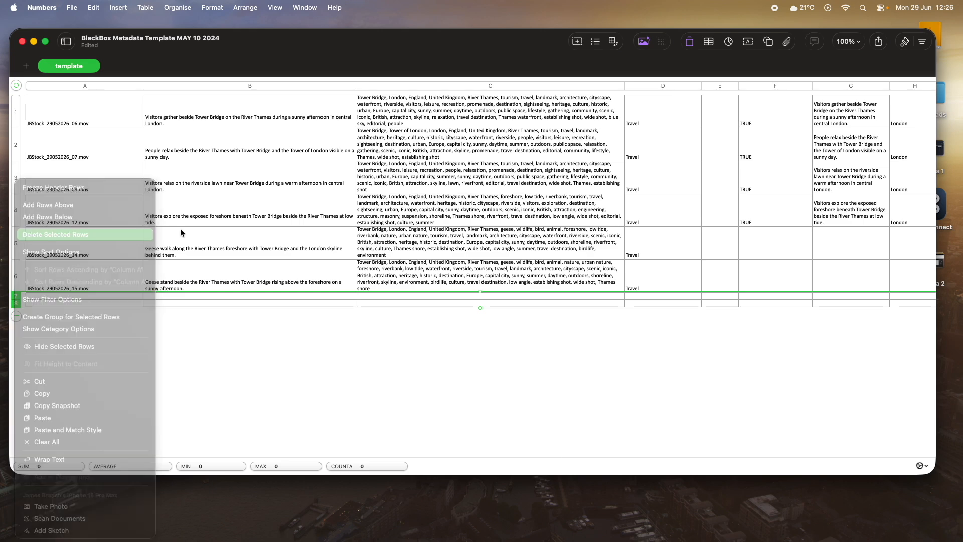
Export the spreadsheet as a CSV file without table names and save it to the Desktop
{"action": "scroll", "coordinate": [320, 219], "scroll_direction": "right", "scroll_amount": 15}
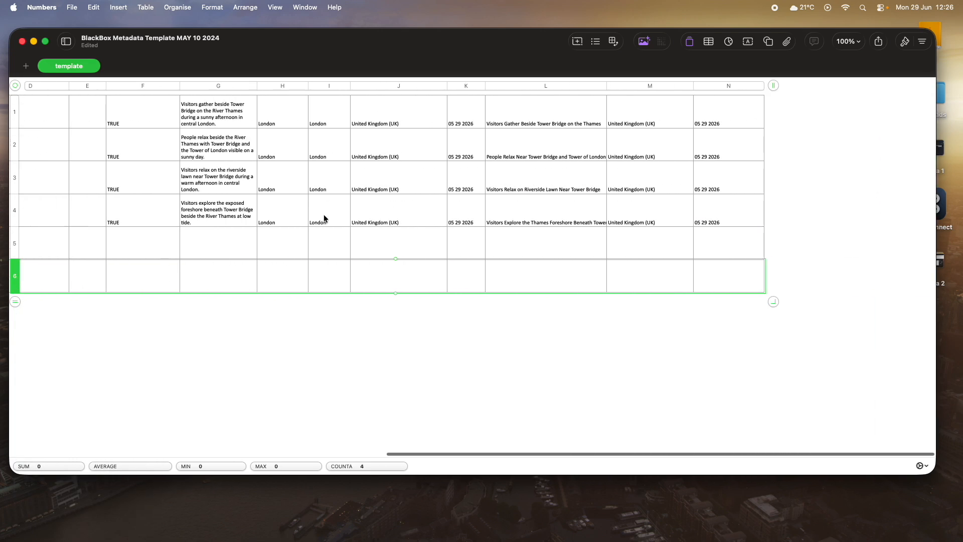
{"action": "scroll", "coordinate": [324, 215], "scroll_direction": "left", "scroll_amount": 4}
{"action": "scroll", "coordinate": [326, 217], "scroll_direction": "left", "scroll_amount": 10}
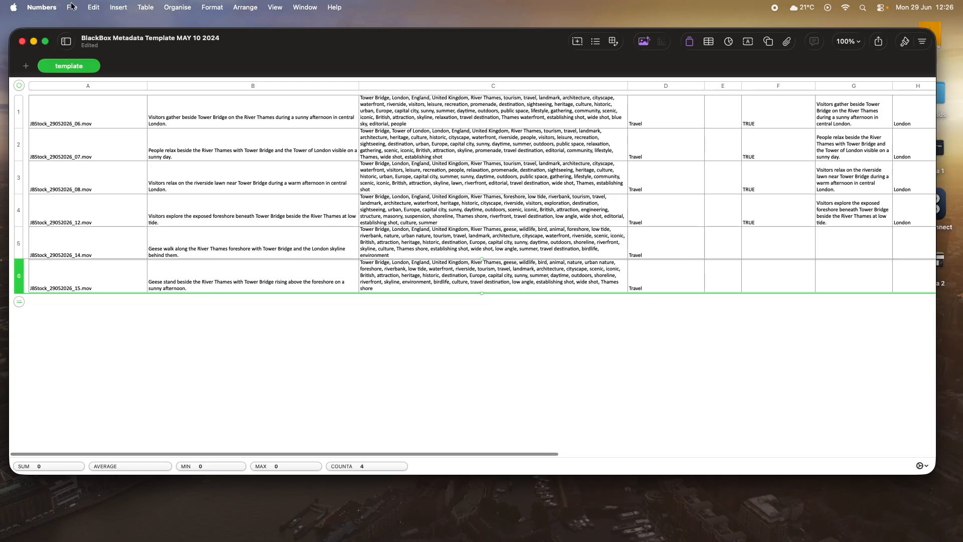
{"action": "left_click", "coordinate": [72, 7]}
{"action": "mouse_move", "coordinate": [126, 174]}
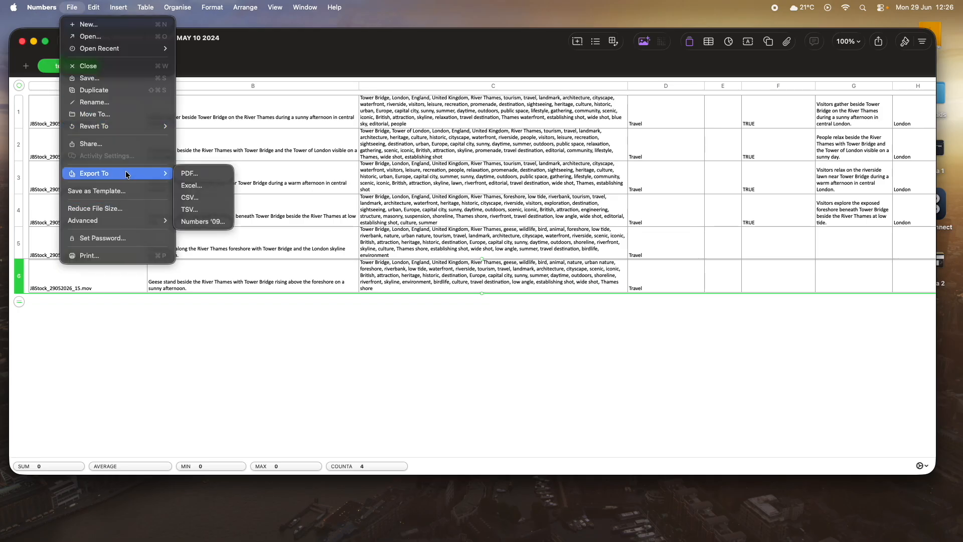
{"action": "left_click", "coordinate": [191, 197]}
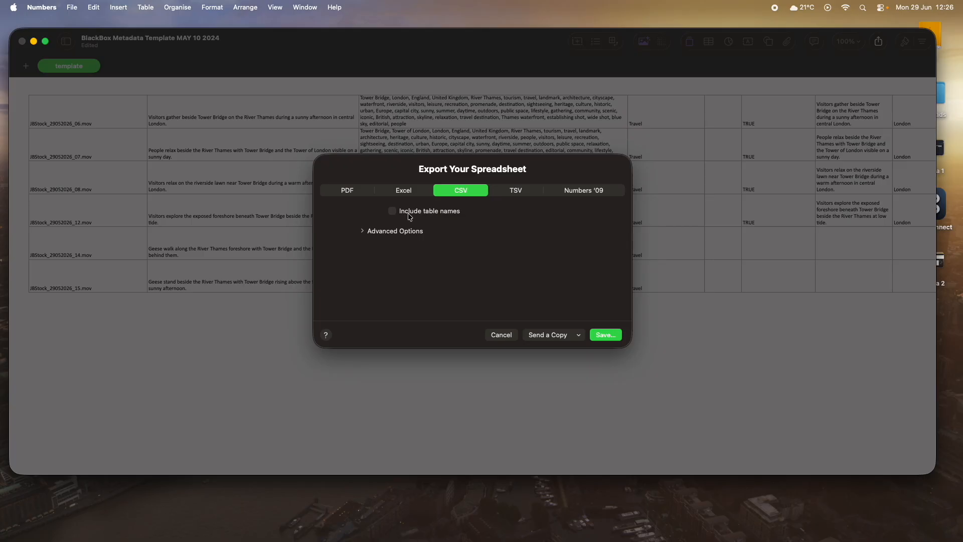
{"action": "left_click", "coordinate": [611, 340]}
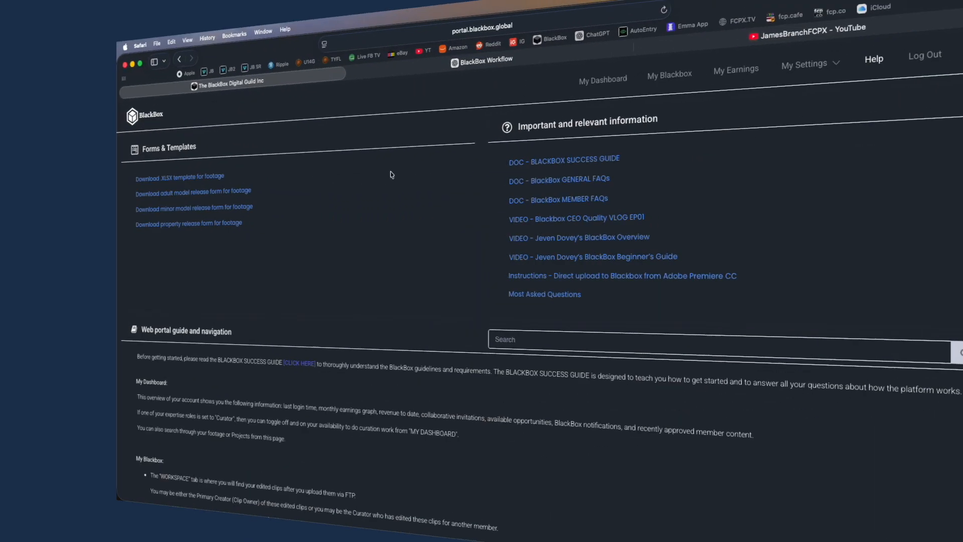
In Safari, open the CSV/XLSX upload dialog in the My Blackbox workspace of the BlackBox portal
{"action": "left_click", "coordinate": [681, 92]}
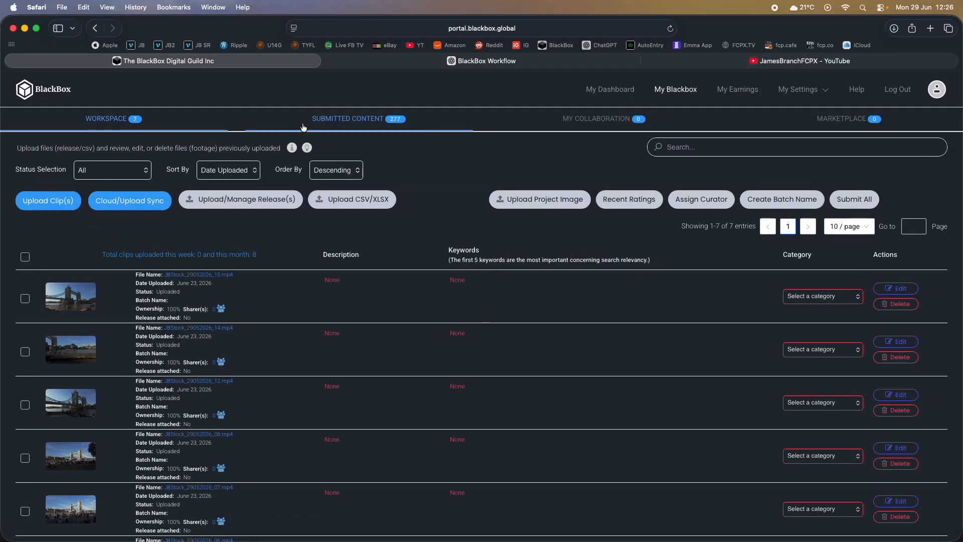
{"action": "scroll", "coordinate": [393, 236], "scroll_direction": "down", "scroll_amount": 2}
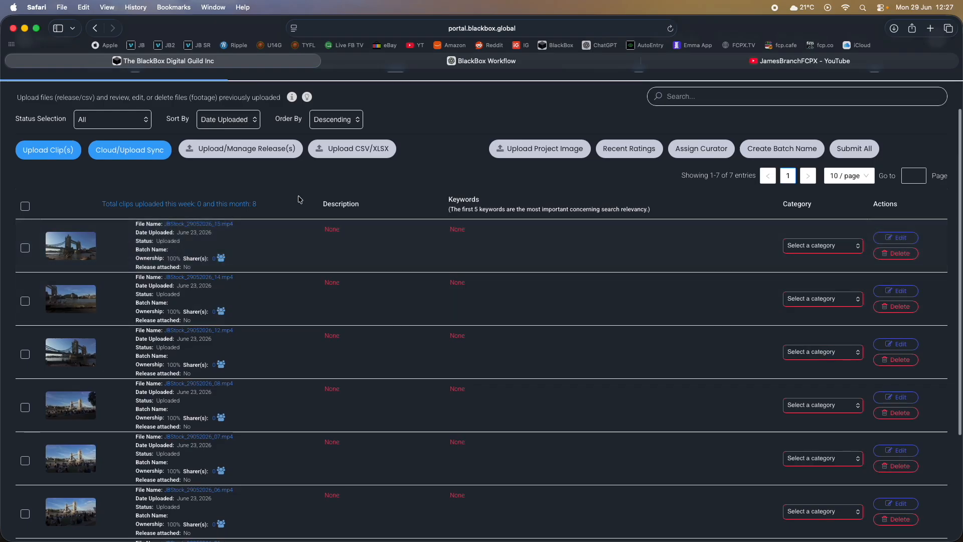
{"action": "left_click", "coordinate": [365, 150]}
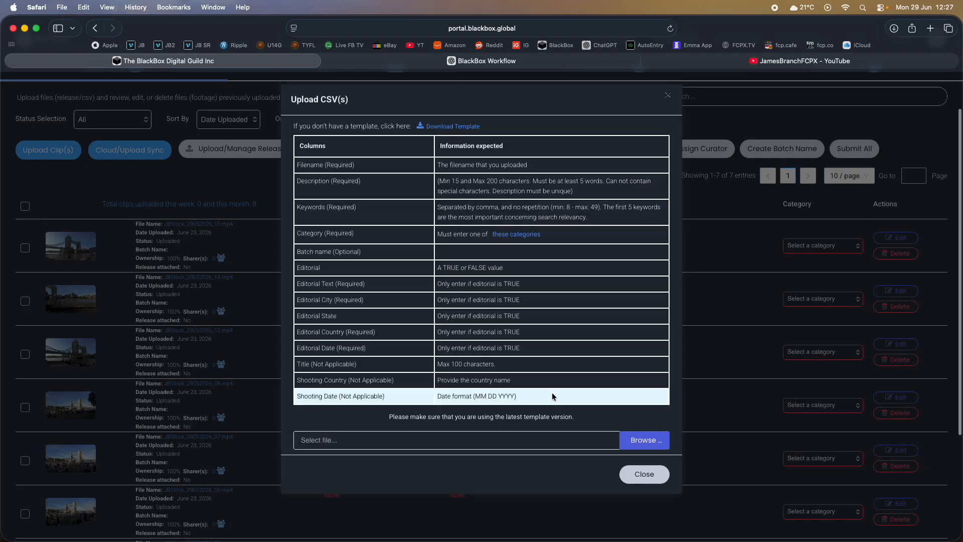
Upload BlackBox Metadata Template MAY 10 2024.csv from the Desktop and check the descriptions, keywords and categories of the workspace clips
{"action": "left_click", "coordinate": [636, 442]}
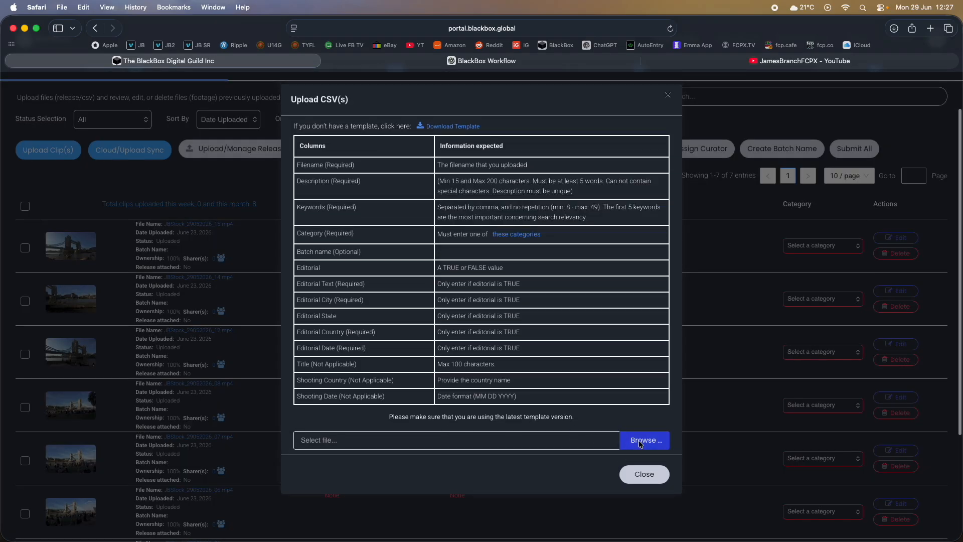
{"action": "left_click", "coordinate": [474, 236]}
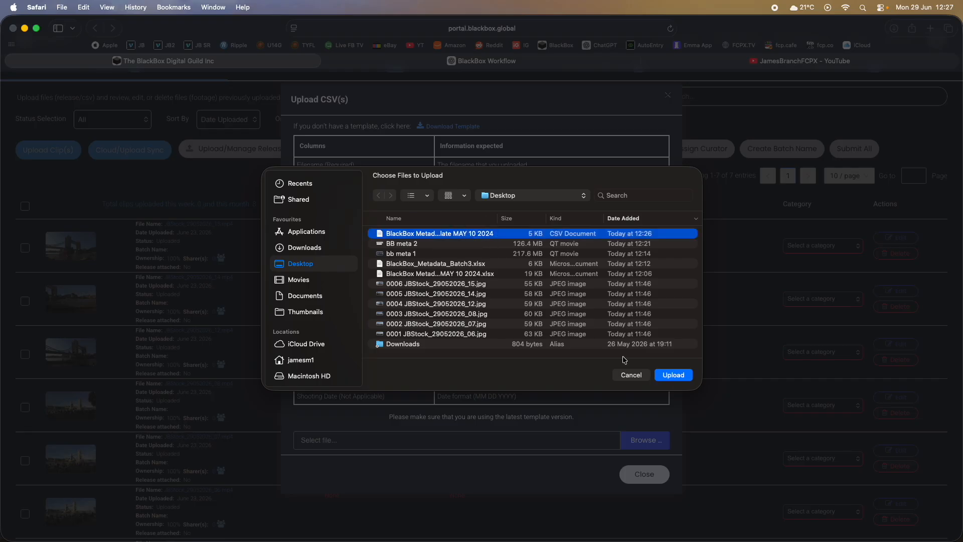
{"action": "left_click", "coordinate": [685, 382]}
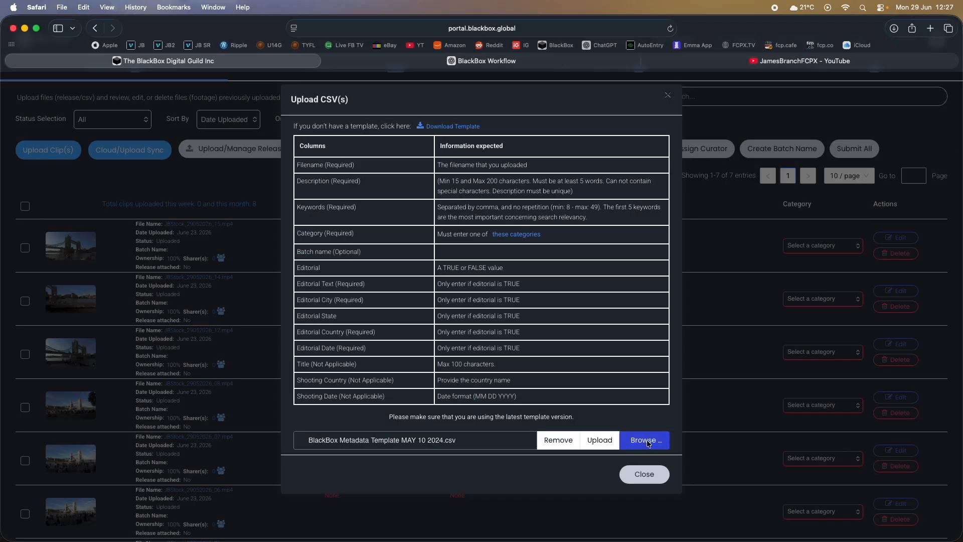
{"action": "left_click", "coordinate": [601, 440]}
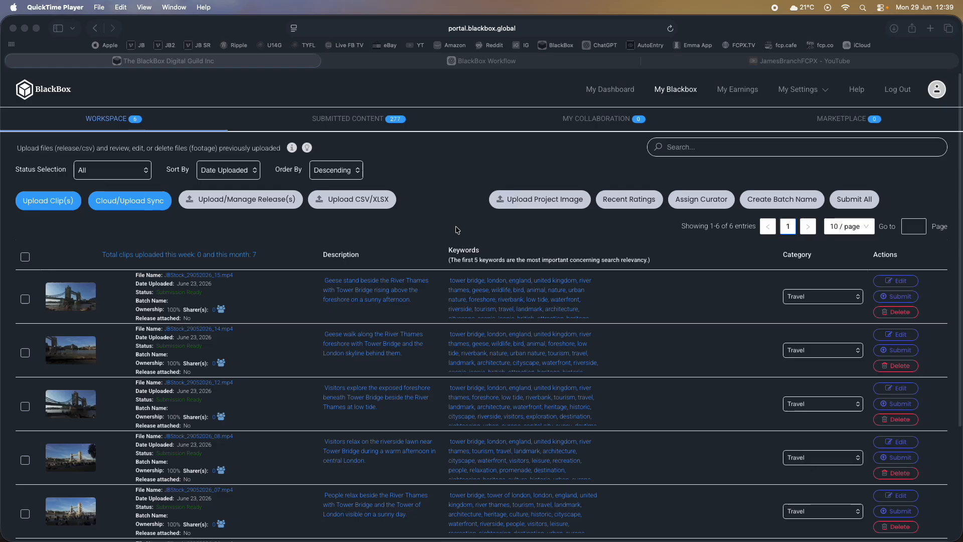
{"action": "scroll", "coordinate": [458, 231], "scroll_direction": "down", "scroll_amount": 3}
{"action": "scroll", "coordinate": [692, 220], "scroll_direction": "down", "scroll_amount": 2}
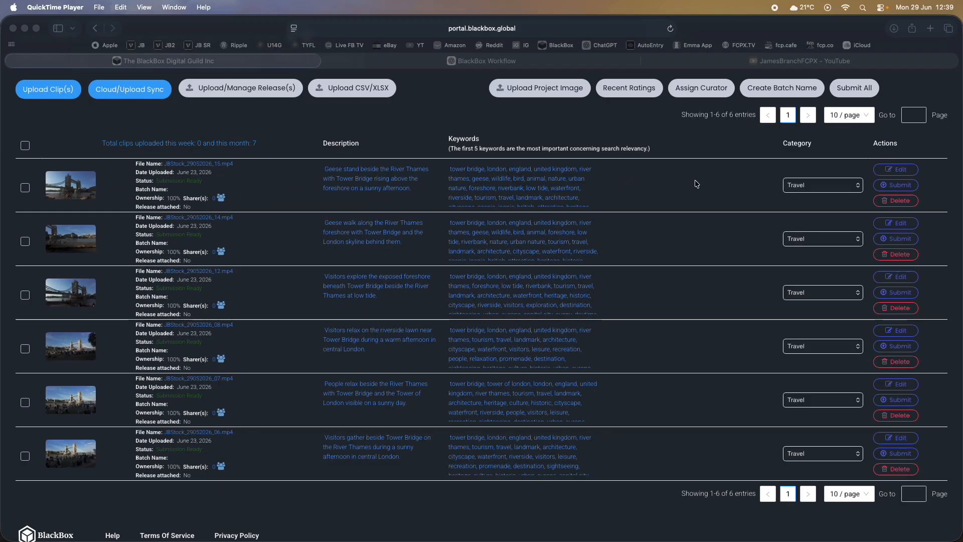
Open clip JBStock_29052026_15.mp4 for editing and move the keyword "geese" to fourth place, directly before "United Kingdom"
{"action": "left_click", "coordinate": [897, 172]}
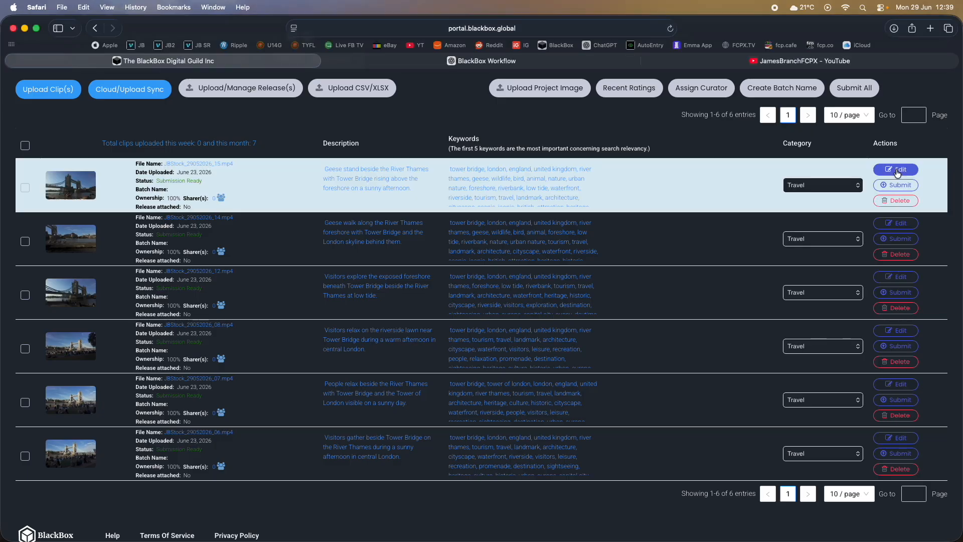
{"action": "left_click", "coordinate": [897, 172]}
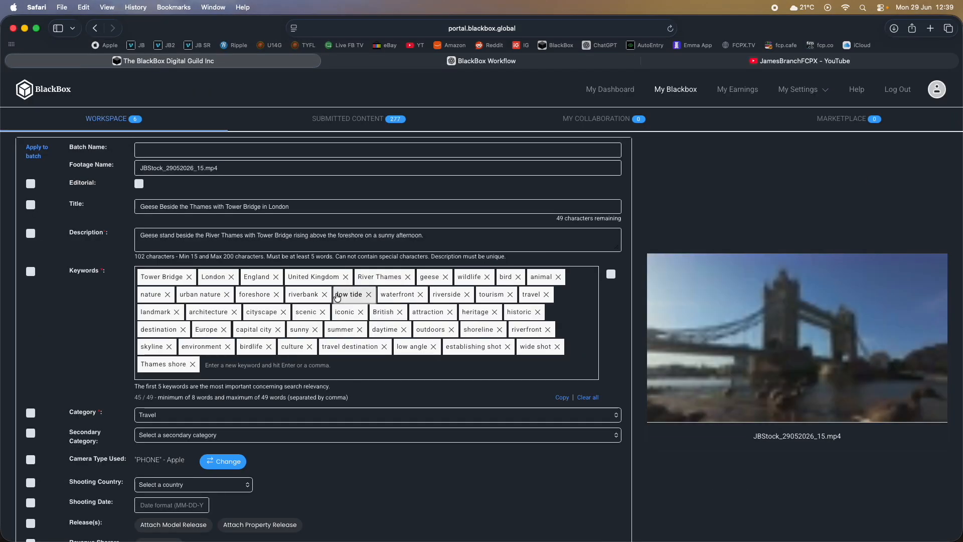
{"action": "scroll", "coordinate": [337, 297], "scroll_direction": "down", "scroll_amount": 3}
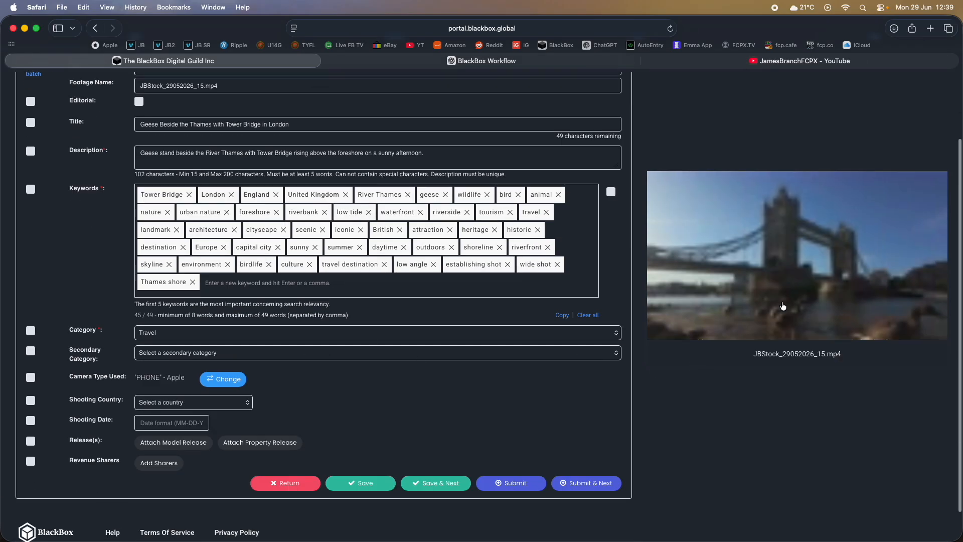
{"action": "scroll", "coordinate": [212, 335], "scroll_direction": "up", "scroll_amount": 1}
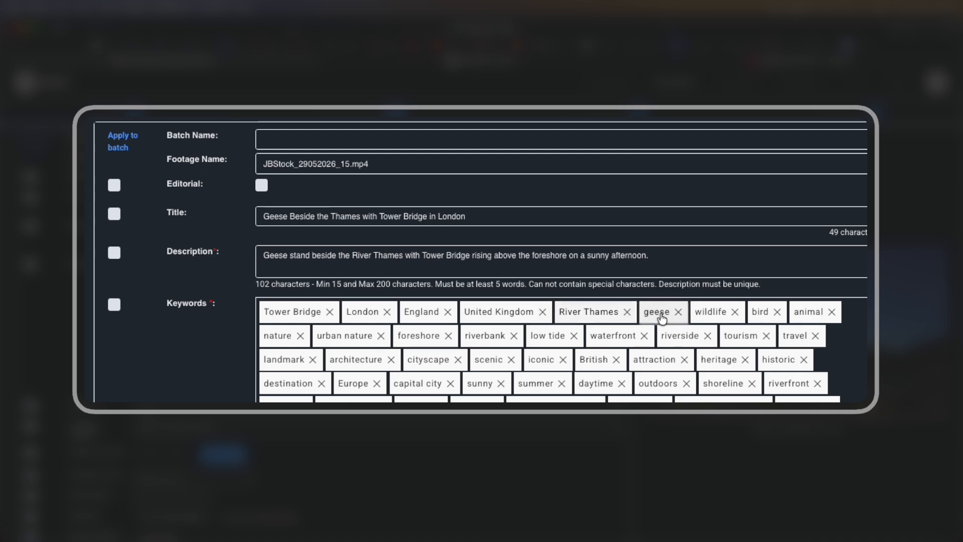
{"action": "left_click_drag", "start_coordinate": [661, 317], "coordinate": [465, 311]}
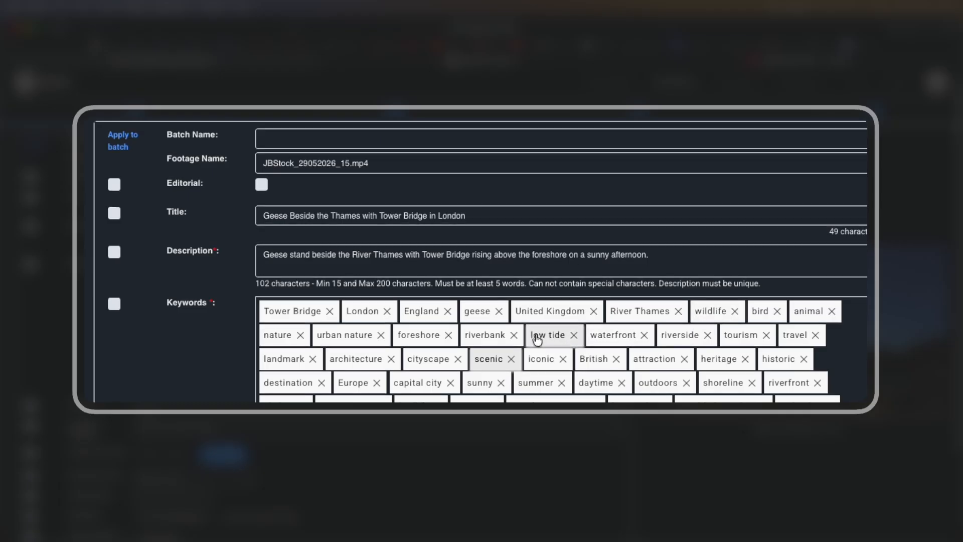
Set the clip's secondary category to Wildlife
{"action": "scroll", "coordinate": [341, 290], "scroll_direction": "down", "scroll_amount": 4}
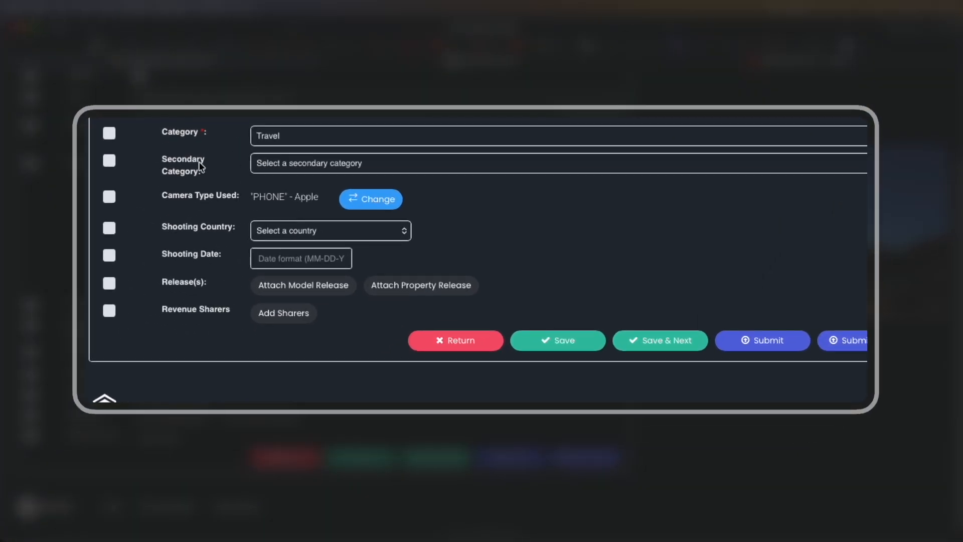
{"action": "left_click", "coordinate": [203, 329]}
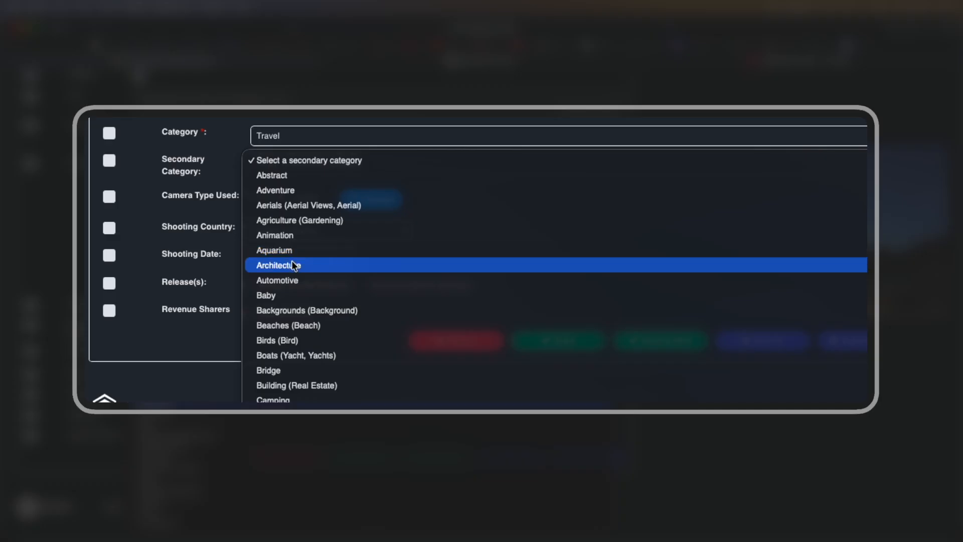
{"action": "left_click", "coordinate": [295, 265]}
{"action": "left_click", "coordinate": [337, 165]}
{"action": "scroll", "coordinate": [338, 165], "scroll_direction": "down", "scroll_amount": 3}
{"action": "scroll", "coordinate": [339, 165], "scroll_direction": "down", "scroll_amount": 4}
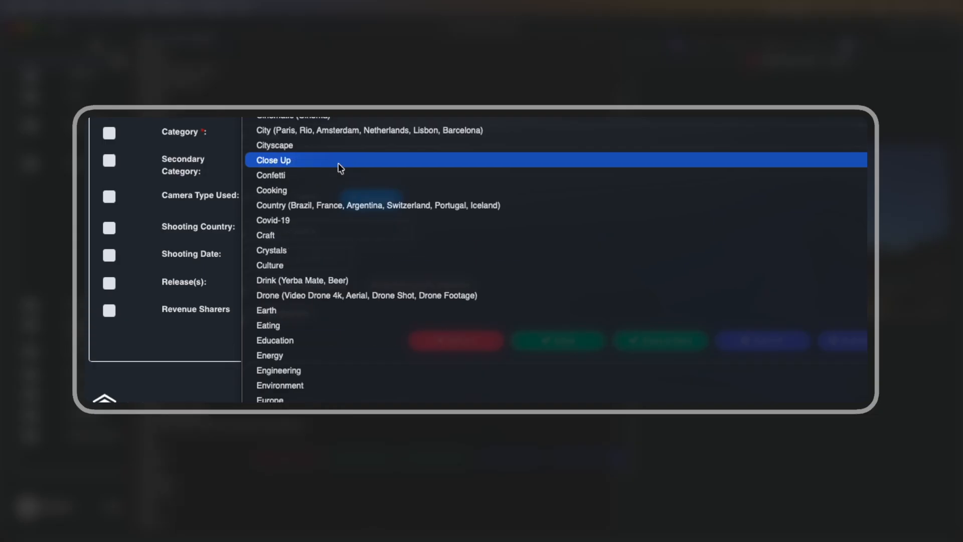
{"action": "scroll", "coordinate": [339, 167], "scroll_direction": "down", "scroll_amount": 2}
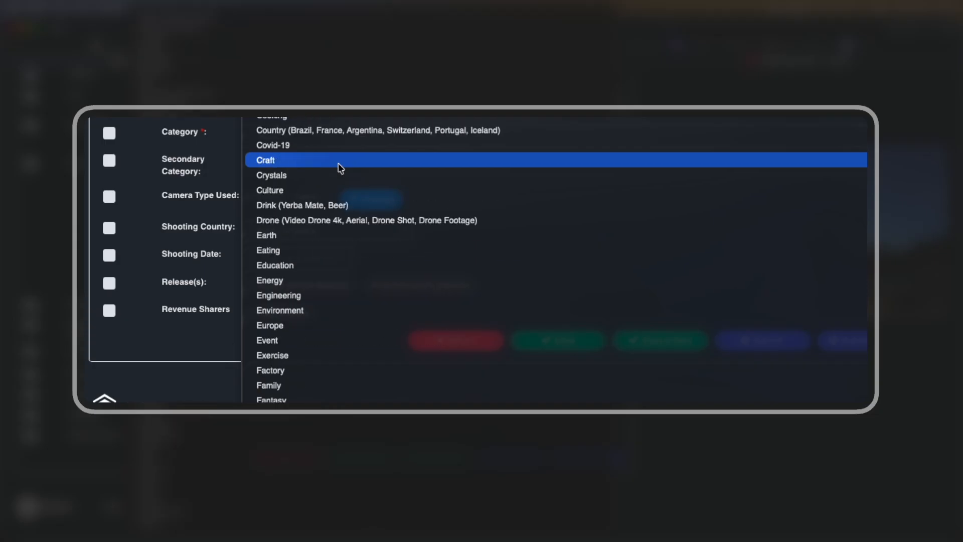
{"action": "scroll", "coordinate": [341, 168], "scroll_direction": "down", "scroll_amount": 20}
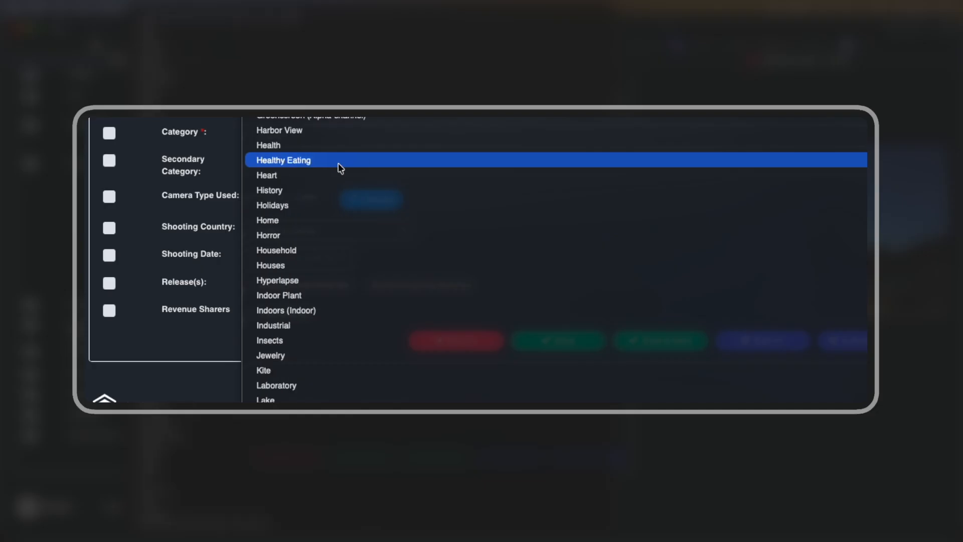
{"action": "scroll", "coordinate": [340, 167], "scroll_direction": "down", "scroll_amount": 20}
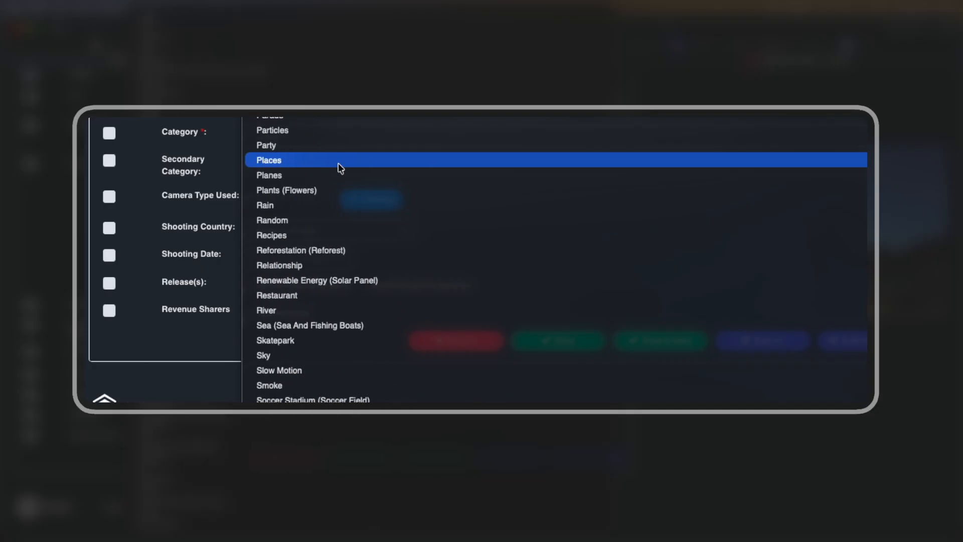
{"action": "scroll", "coordinate": [341, 166], "scroll_direction": "down", "scroll_amount": 4}
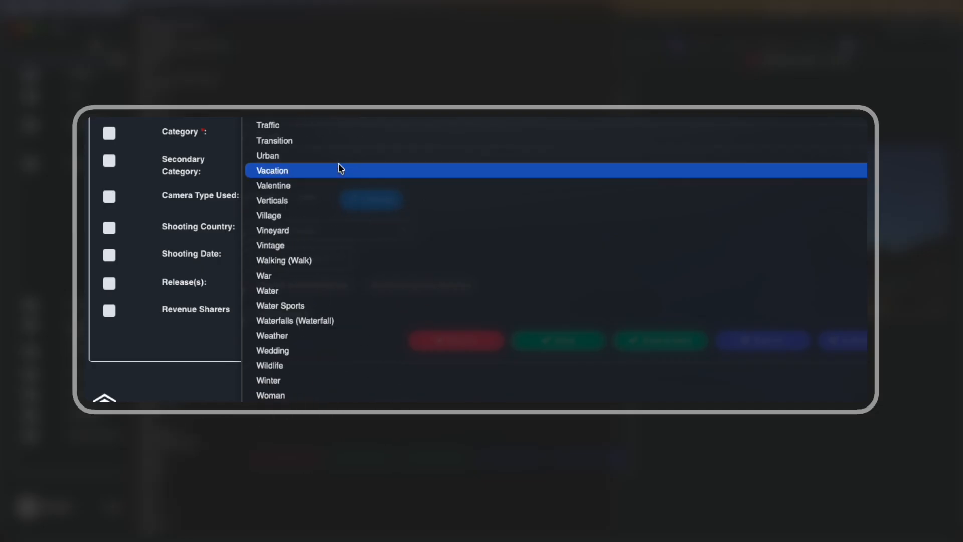
{"action": "left_click", "coordinate": [292, 366]}
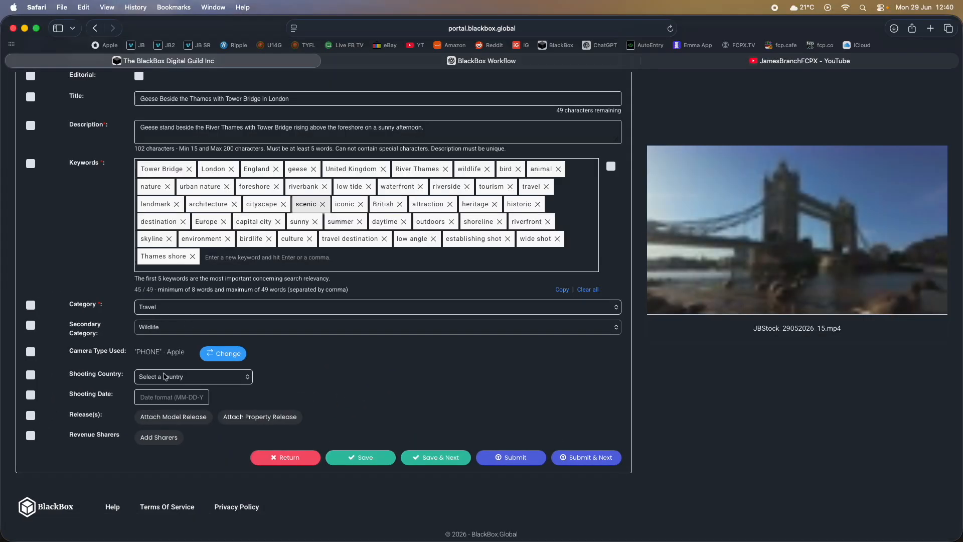
Change the clip's camera type used to ACTION CAM, Other (specify) - OSMO POCKET 3
{"action": "left_click", "coordinate": [211, 355]}
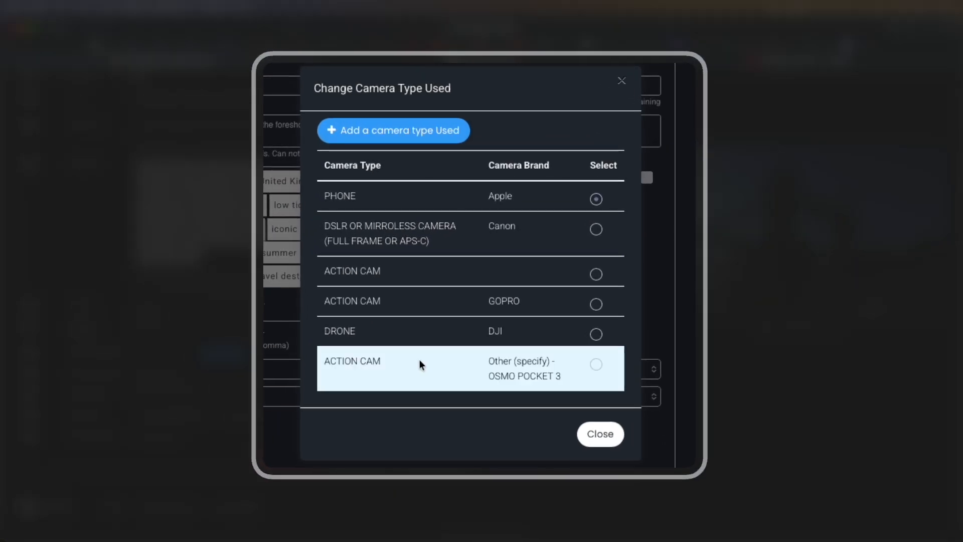
{"action": "left_click", "coordinate": [596, 364]}
{"action": "left_click", "coordinate": [600, 433]}
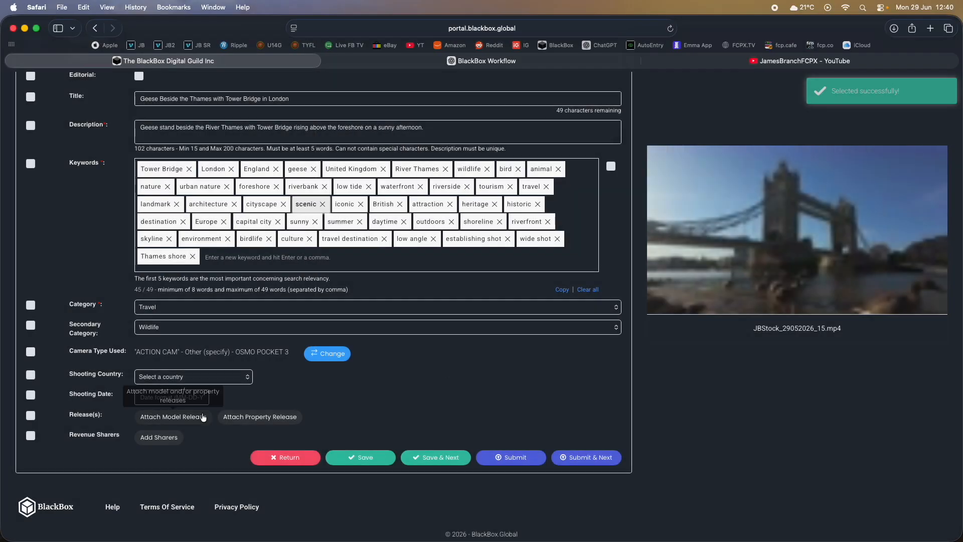
Set the shooting date to 05-29-2026, then submit the clip and move on to the next one
{"action": "left_click", "coordinate": [161, 397]}
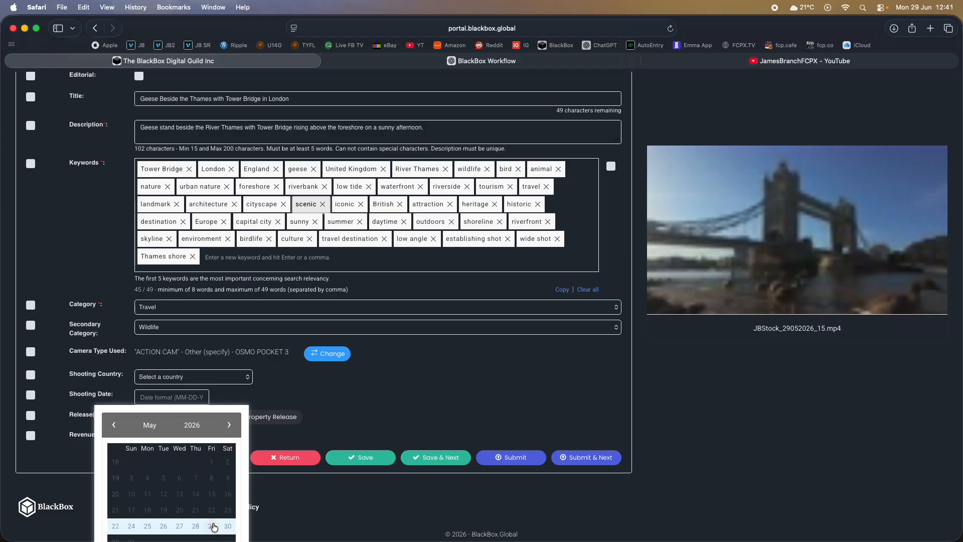
{"action": "left_click", "coordinate": [212, 526]}
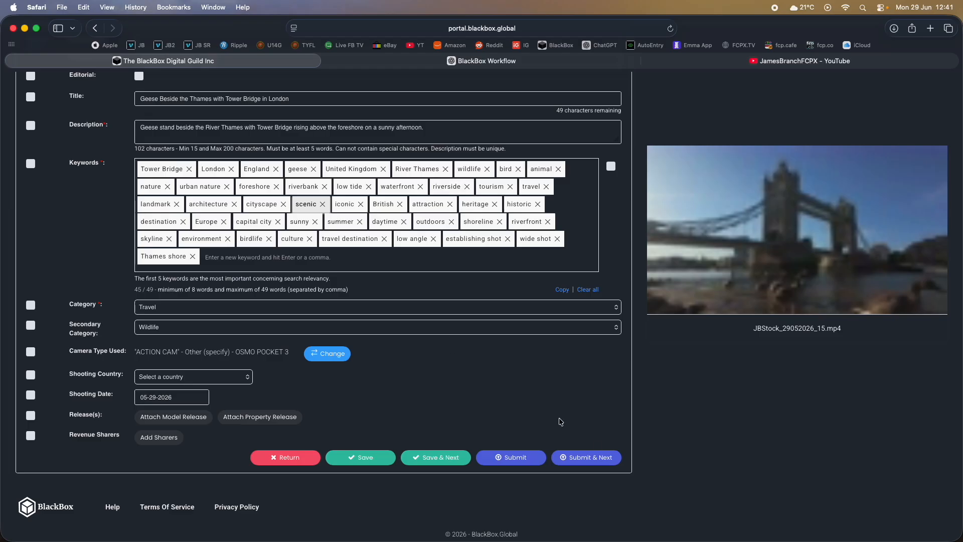
{"action": "left_click", "coordinate": [593, 458]}
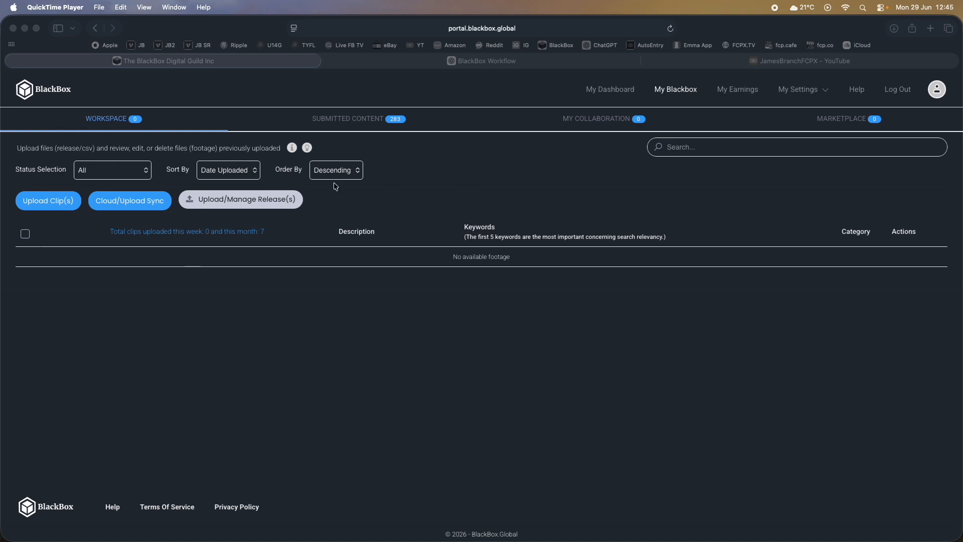
View the submitted content and check the review status of the JBStock_29052026 clips
{"action": "left_click", "coordinate": [334, 121]}
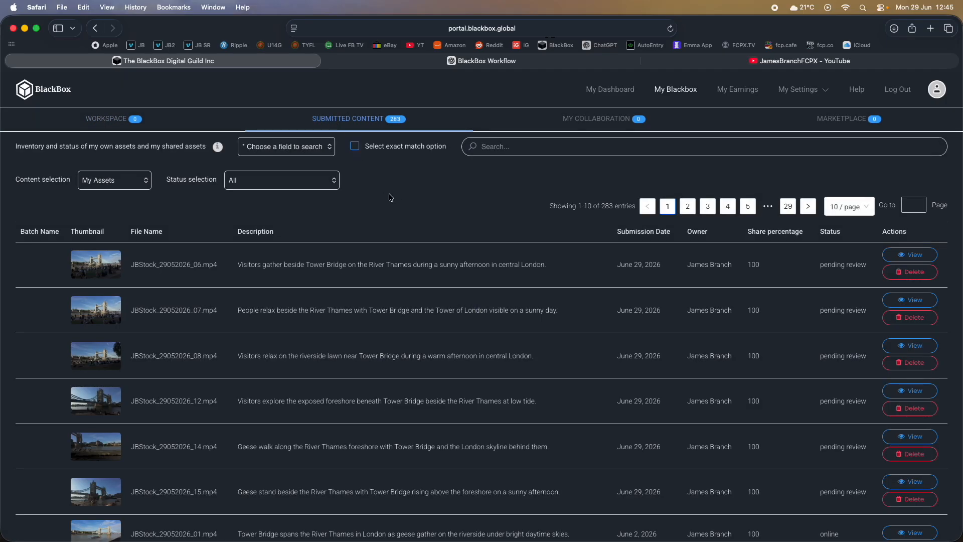
{"action": "scroll", "coordinate": [393, 198], "scroll_direction": "down", "scroll_amount": 2}
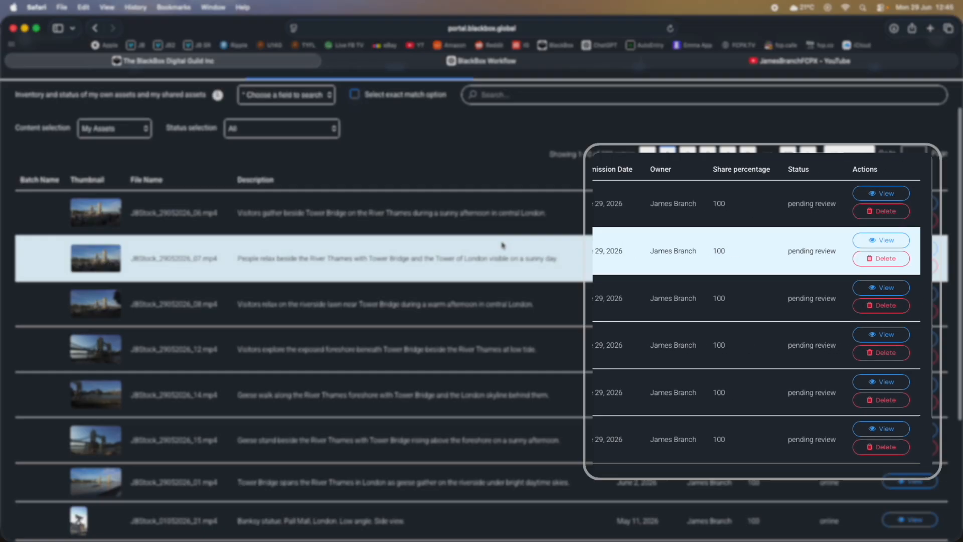